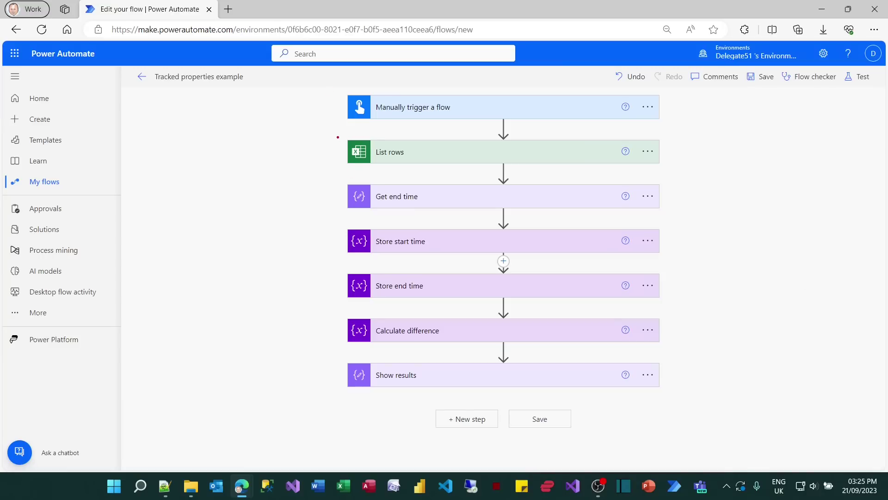
Step: Inspect the List rows step's settings, close them unchanged, and collapse the step
{"action": "mouse_move", "coordinate": [335, 134]}
{"action": "left_mouse_down"}
{"action": "mouse_move", "coordinate": [496, 161]}
{"action": "mouse_move", "coordinate": [669, 167]}
{"action": "left_mouse_up"}
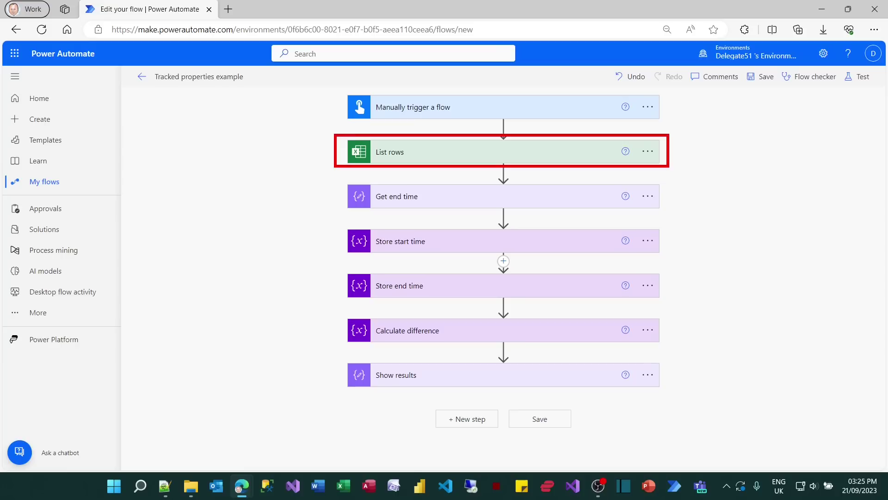
{"action": "left_click_drag", "start_coordinate": [334, 177], "coordinate": [442, 211]}
{"action": "mouse_move", "coordinate": [335, 225]}
{"action": "left_mouse_down"}
{"action": "mouse_move", "coordinate": [363, 259]}
{"action": "mouse_move", "coordinate": [436, 311]}
{"action": "mouse_move", "coordinate": [439, 302]}
{"action": "left_mouse_up"}
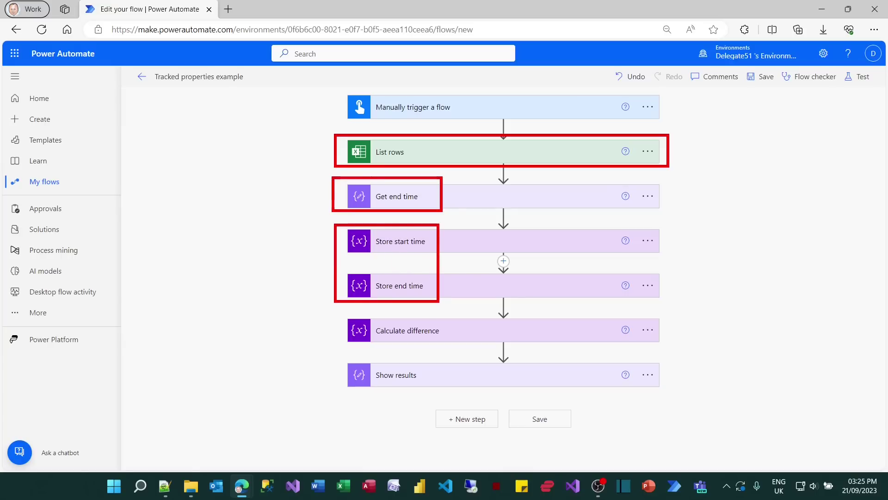
{"action": "left_click_drag", "start_coordinate": [342, 312], "coordinate": [452, 347]}
{"action": "mouse_move", "coordinate": [336, 356]}
{"action": "left_mouse_down"}
{"action": "mouse_move", "coordinate": [382, 382]}
{"action": "mouse_move", "coordinate": [433, 391]}
{"action": "left_mouse_up"}
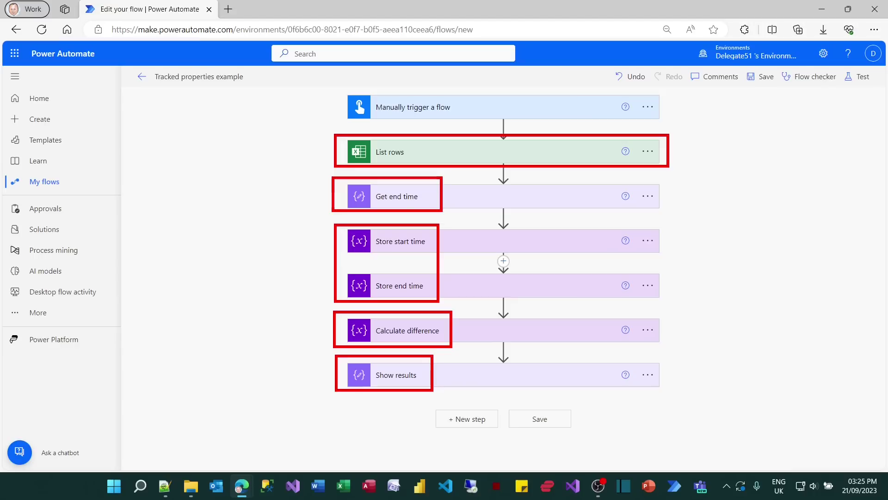
{"action": "key", "text": "Escape"}
{"action": "left_click", "coordinate": [647, 152]}
{"action": "left_click", "coordinate": [692, 244]}
{"action": "scroll", "coordinate": [613, 359], "scroll_direction": "down", "scroll_amount": 6}
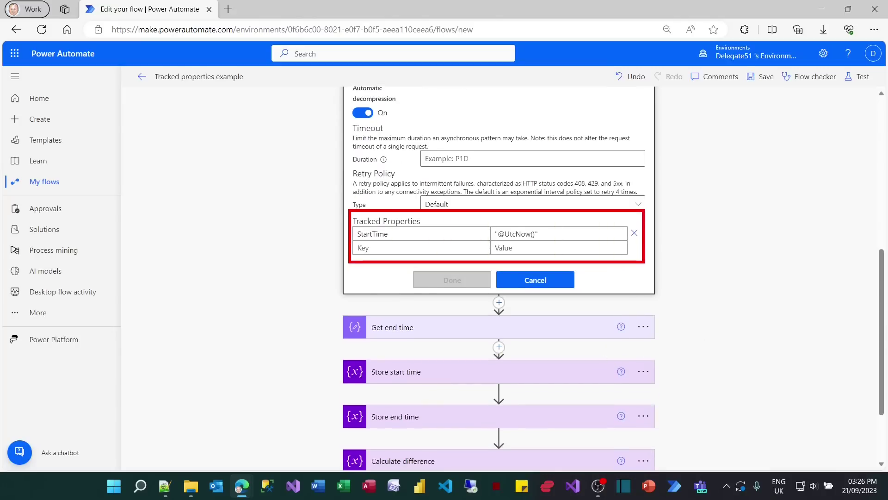
{"action": "left_click", "coordinate": [562, 284]}
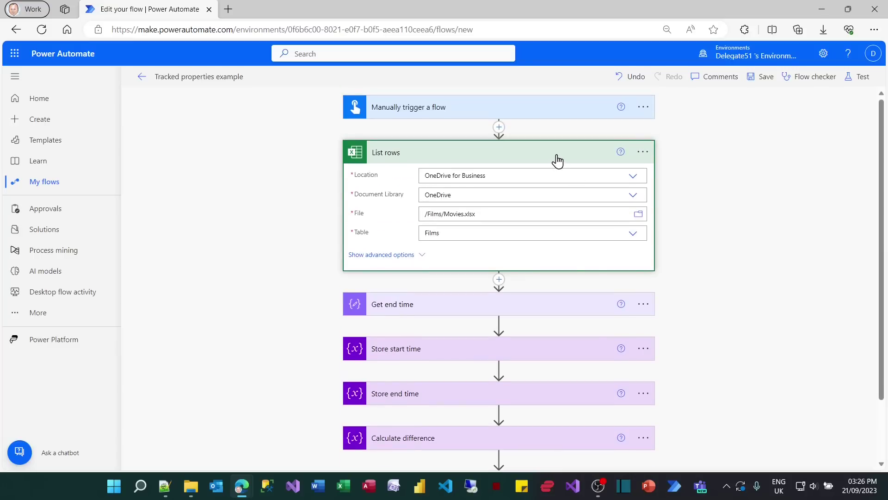
{"action": "left_click", "coordinate": [559, 158]}
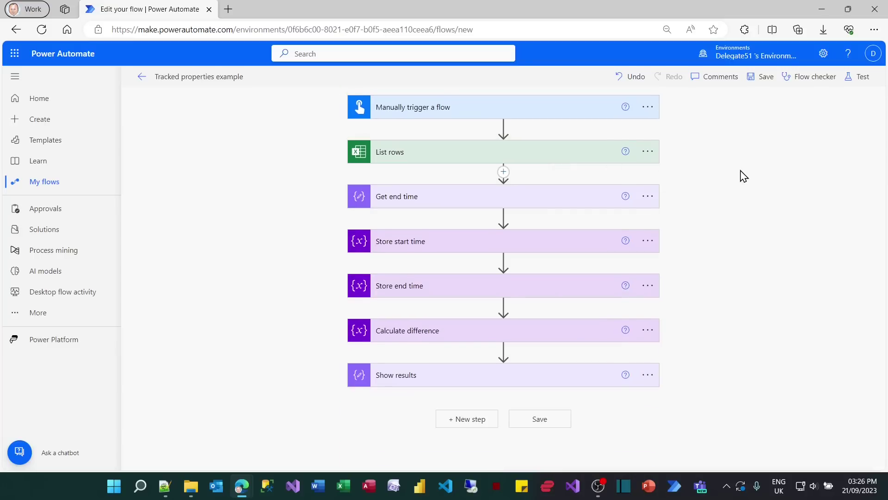
Step: Test-run the flow manually and expand Show results to see the 83 ms execution time
{"action": "left_click", "coordinate": [858, 77]}
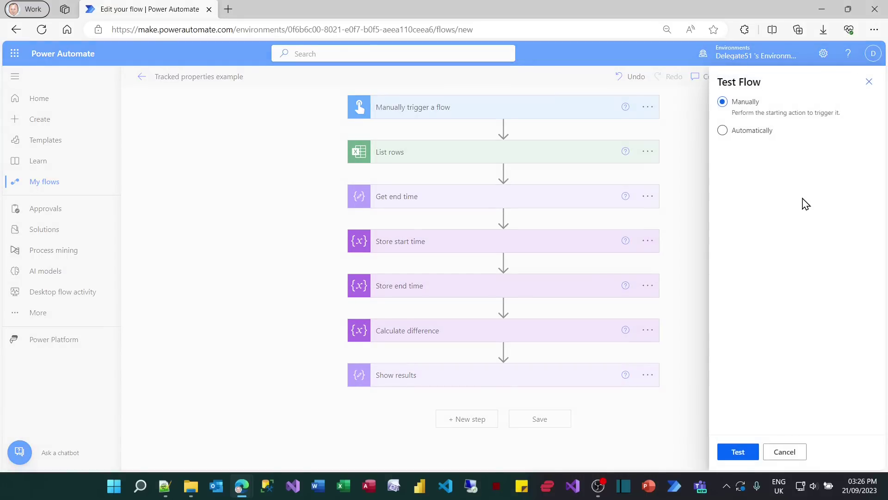
{"action": "left_click", "coordinate": [735, 457]}
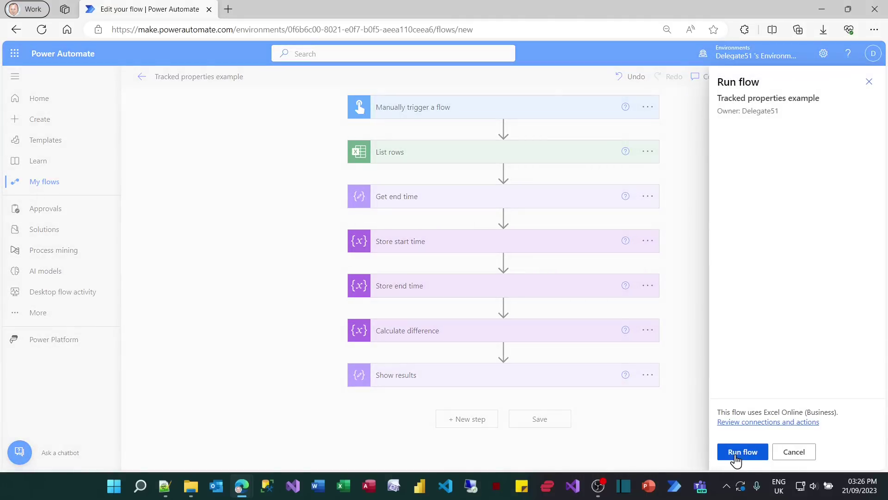
{"action": "left_click", "coordinate": [735, 458]}
{"action": "left_click", "coordinate": [737, 452]}
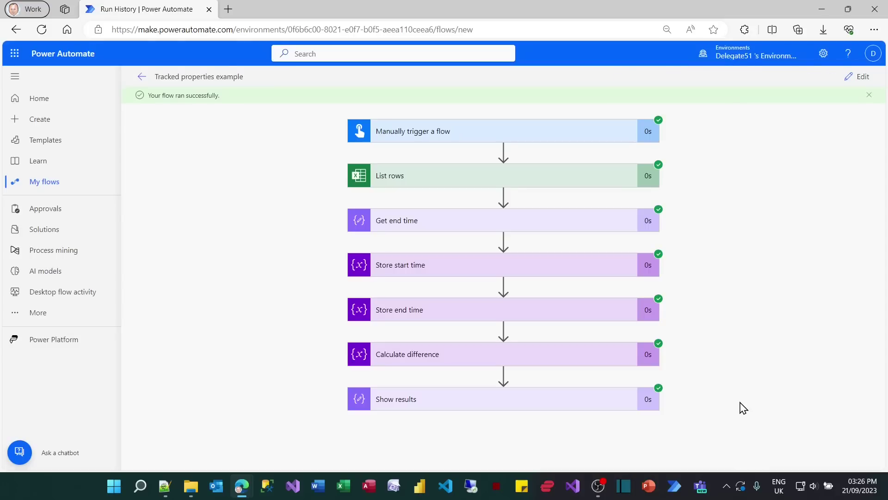
{"action": "left_click", "coordinate": [560, 396]}
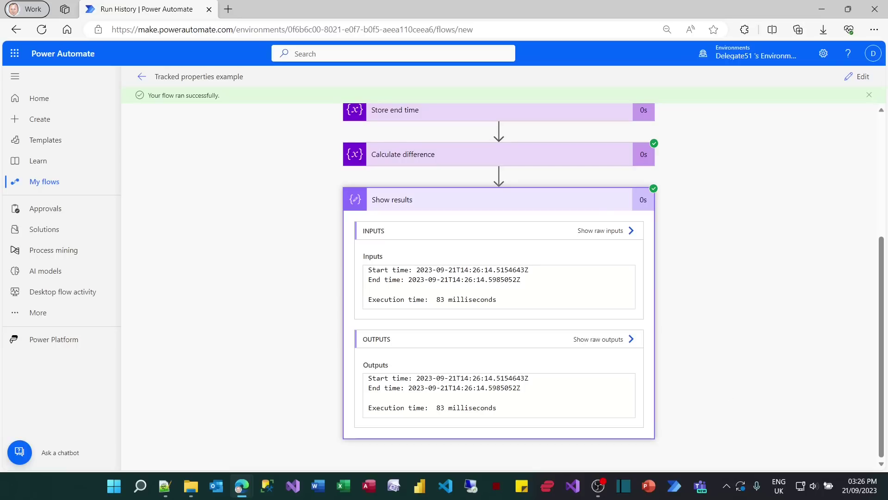
{"action": "left_click_drag", "start_coordinate": [429, 399], "coordinate": [510, 418]}
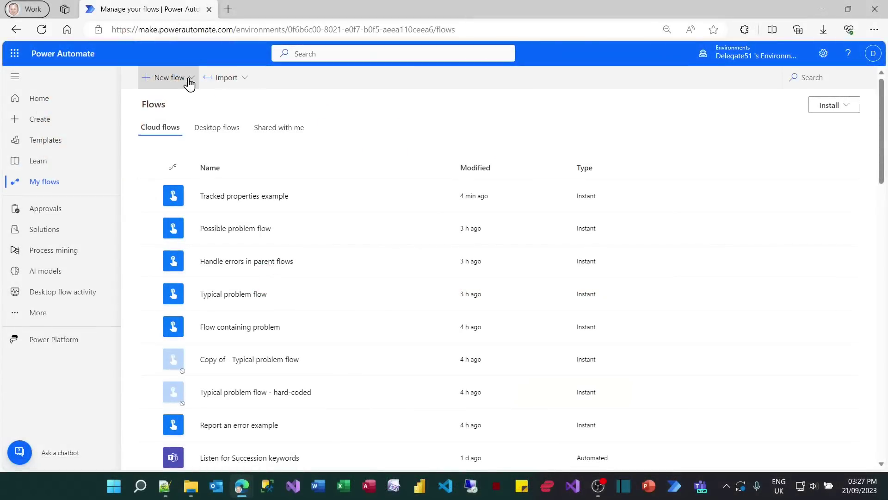
Step: Create an instant cloud flow with a manual trigger and add an Excel Online List rows action
{"action": "left_click", "coordinate": [189, 81]}
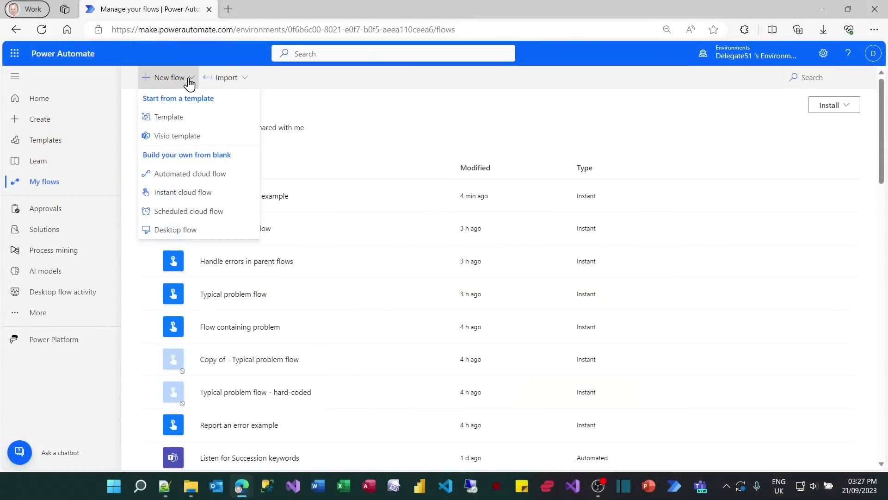
{"action": "left_click", "coordinate": [198, 192]}
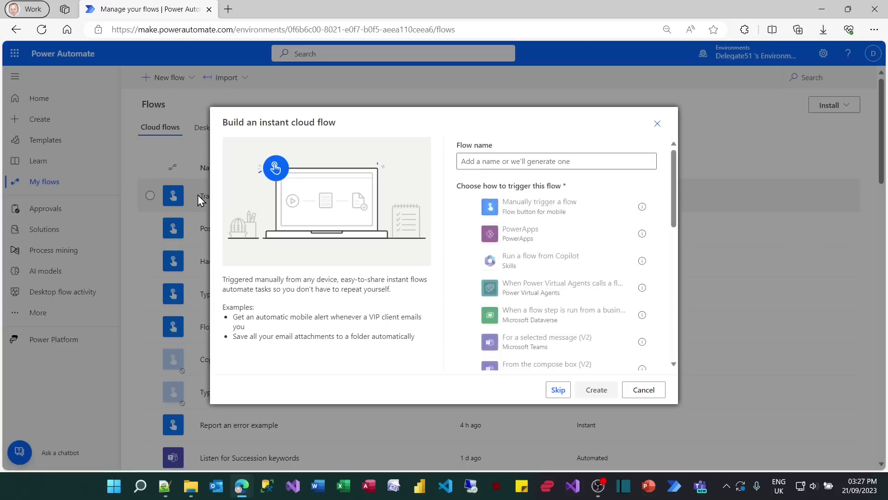
{"action": "left_click", "coordinate": [560, 391]}
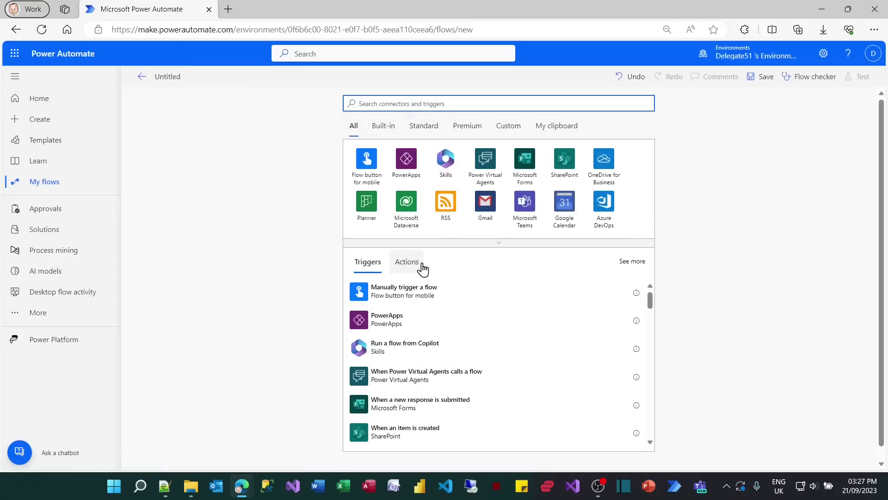
{"action": "left_click", "coordinate": [423, 292]}
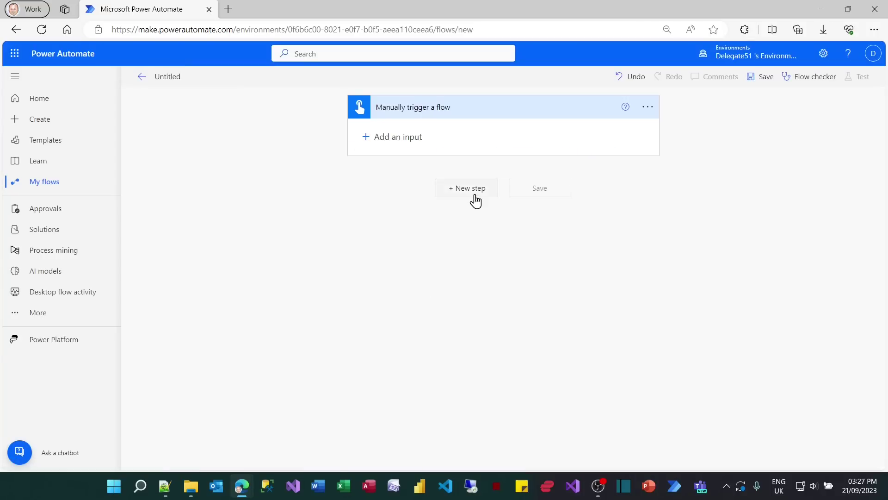
{"action": "left_click", "coordinate": [474, 190]}
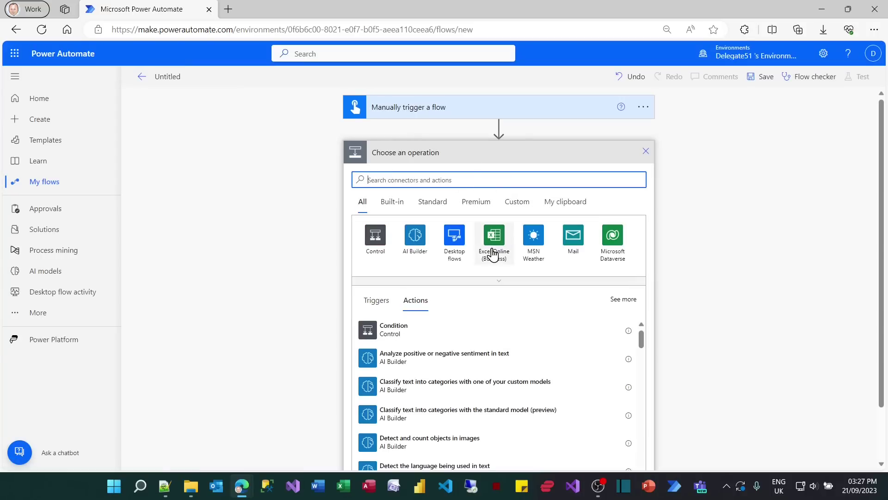
{"action": "left_click", "coordinate": [493, 253]}
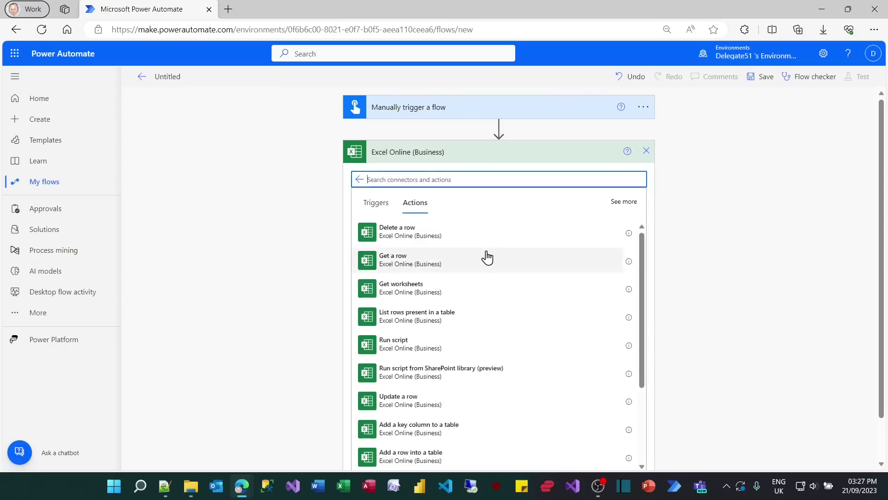
{"action": "left_click", "coordinate": [463, 320]}
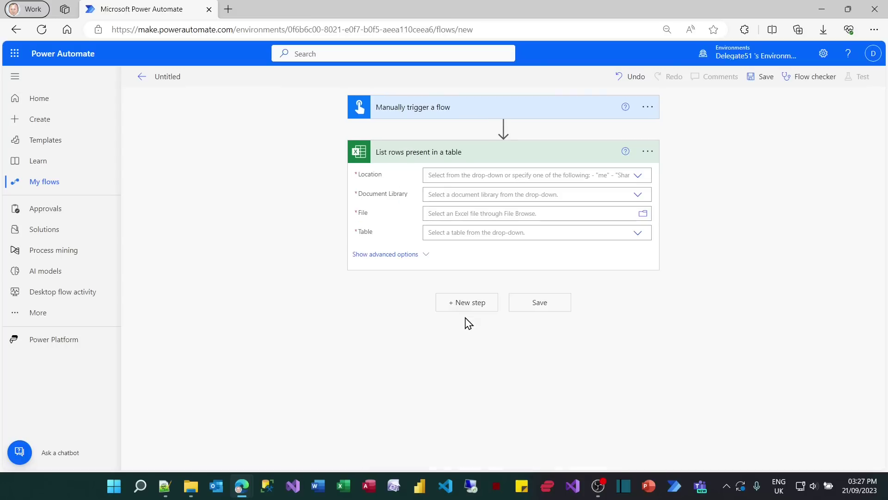
Step: Point List rows at OneDrive for Business, OneDrive library, /Films/Movies.xlsx and table Films
{"action": "left_click", "coordinate": [638, 175]}
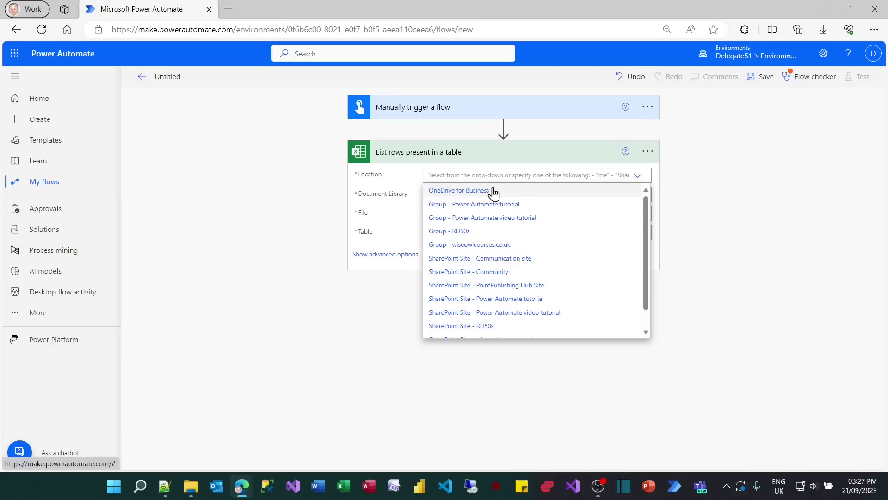
{"action": "left_click", "coordinate": [486, 190]}
{"action": "left_click", "coordinate": [639, 198]}
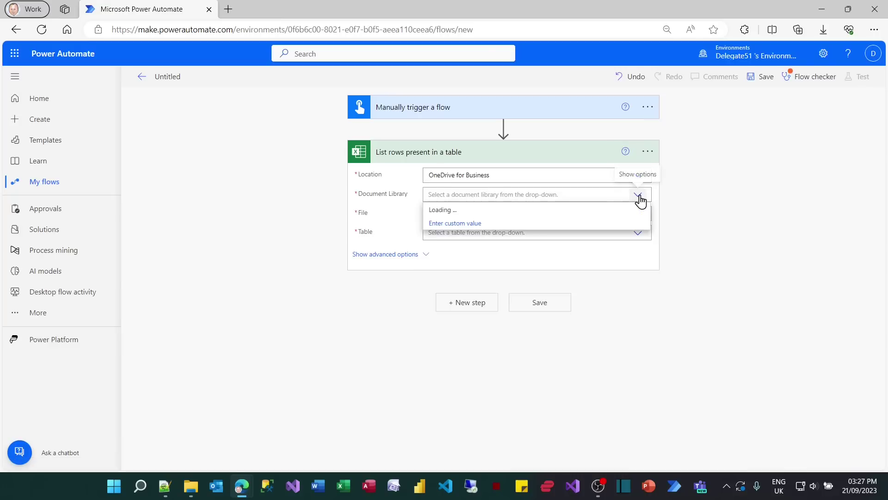
{"action": "left_click", "coordinate": [448, 209]}
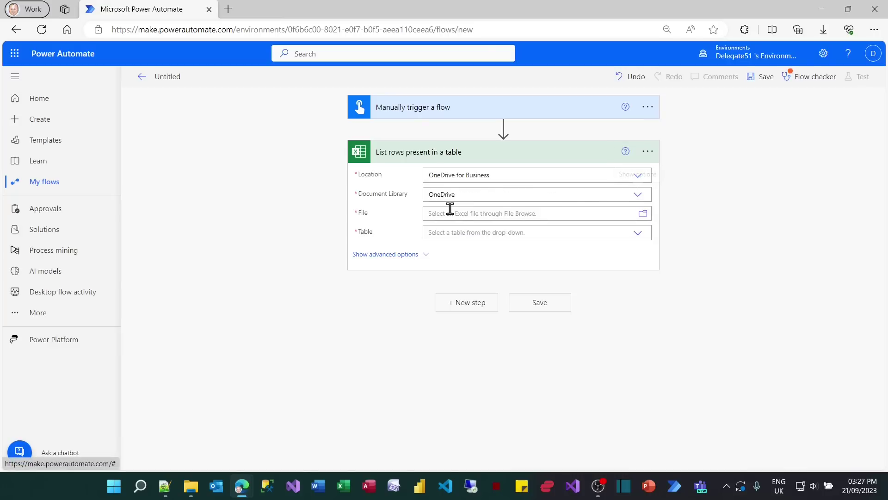
{"action": "left_click", "coordinate": [643, 214]}
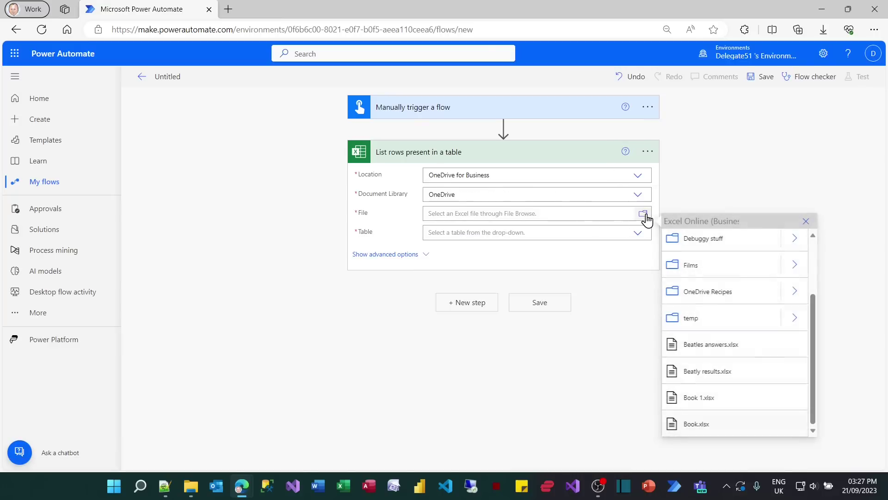
{"action": "left_click", "coordinate": [794, 267]}
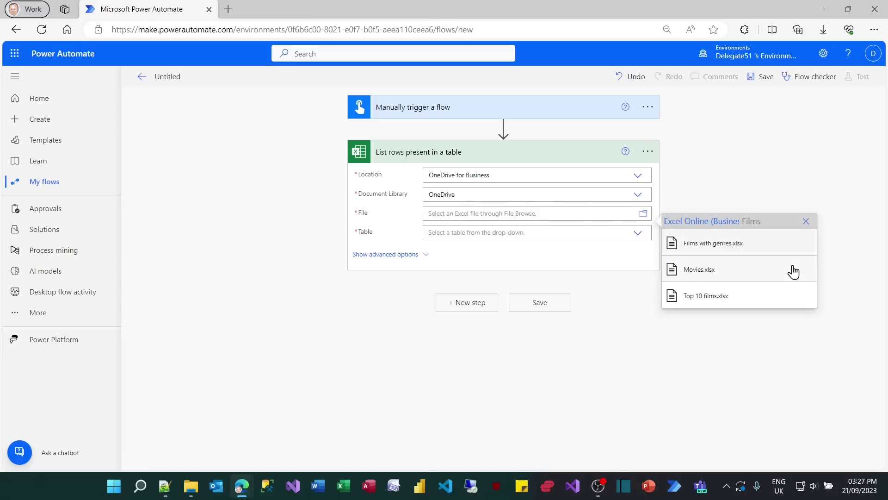
{"action": "left_click", "coordinate": [707, 274]}
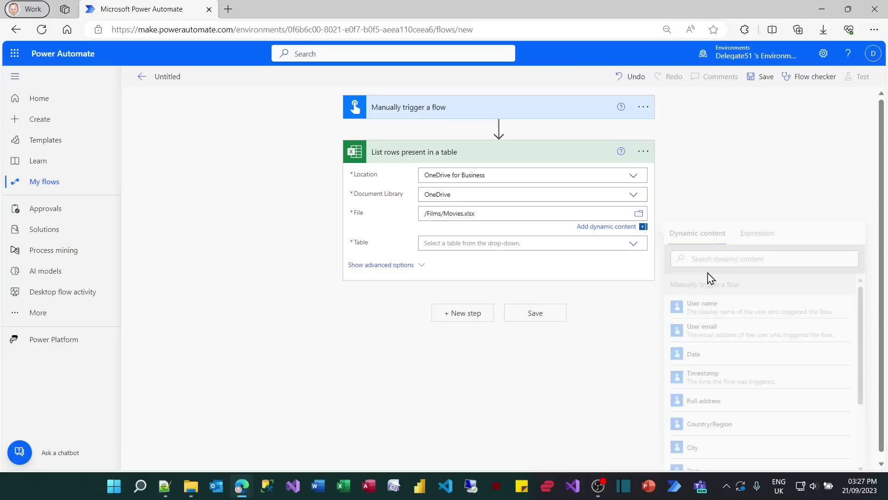
{"action": "left_click", "coordinate": [634, 244]}
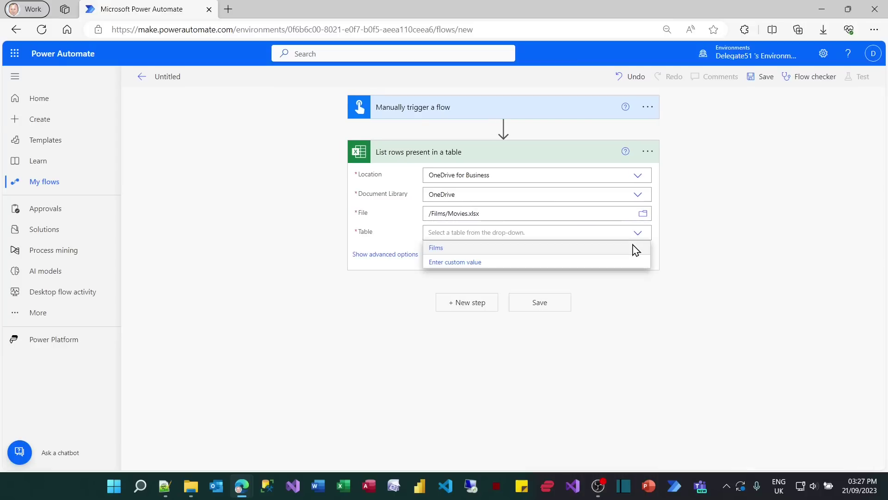
{"action": "left_click", "coordinate": [448, 250]}
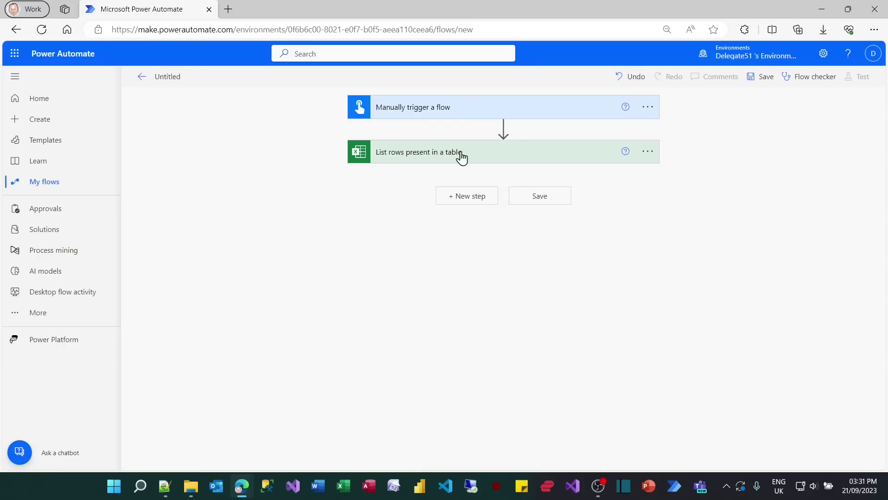
Step: Rename the Excel step to 'List rows'
{"action": "left_click", "coordinate": [645, 153]}
{"action": "left_click", "coordinate": [684, 172]}
{"action": "type", "text": "List rows"}
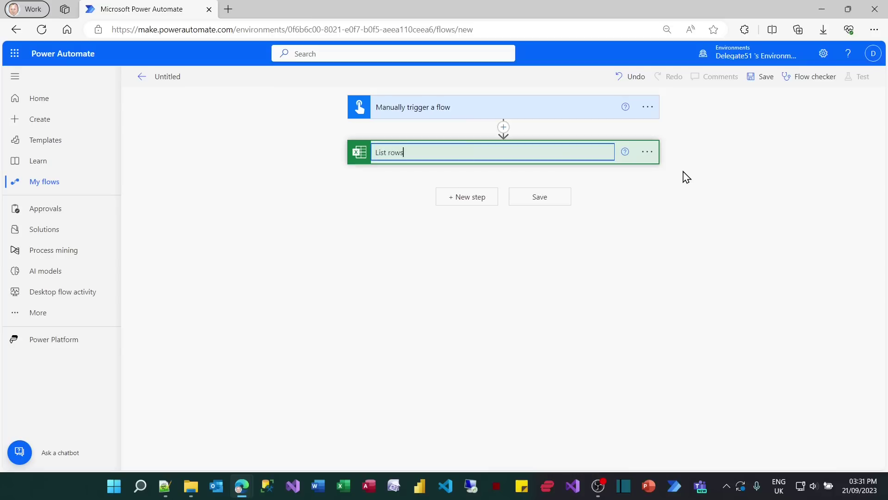
{"action": "key", "text": "Return"}
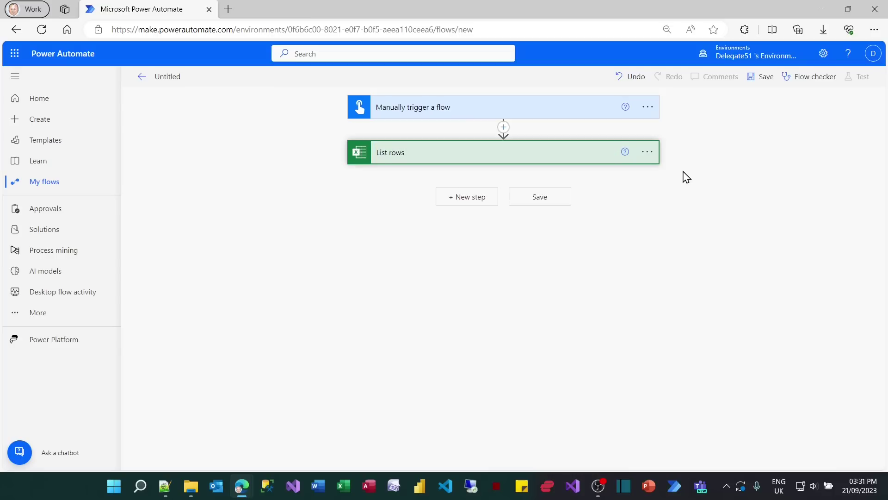
{"action": "left_click", "coordinate": [647, 153]}
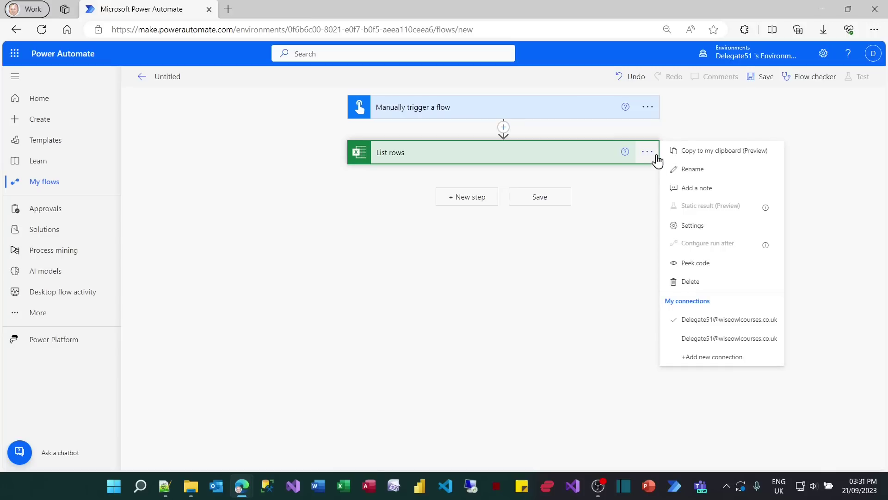
{"action": "left_click", "coordinate": [689, 229]}
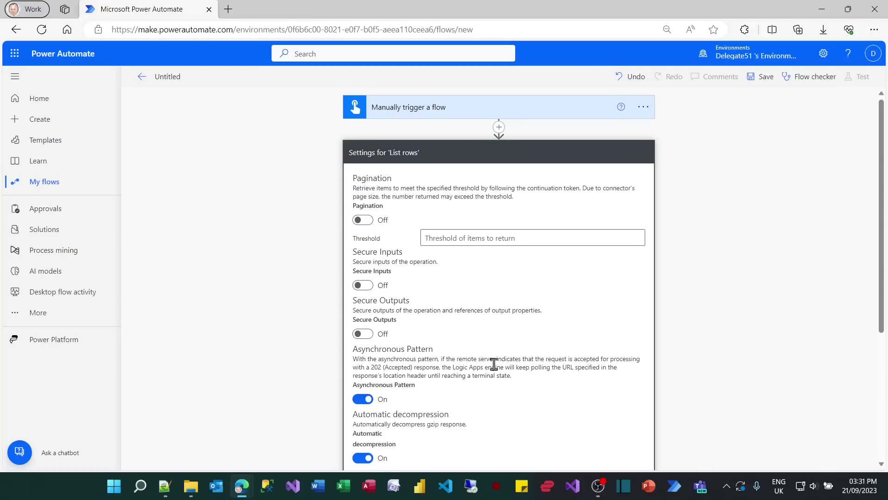
{"action": "scroll", "coordinate": [493, 365], "scroll_direction": "down", "scroll_amount": 4}
{"action": "left_click", "coordinate": [441, 378]}
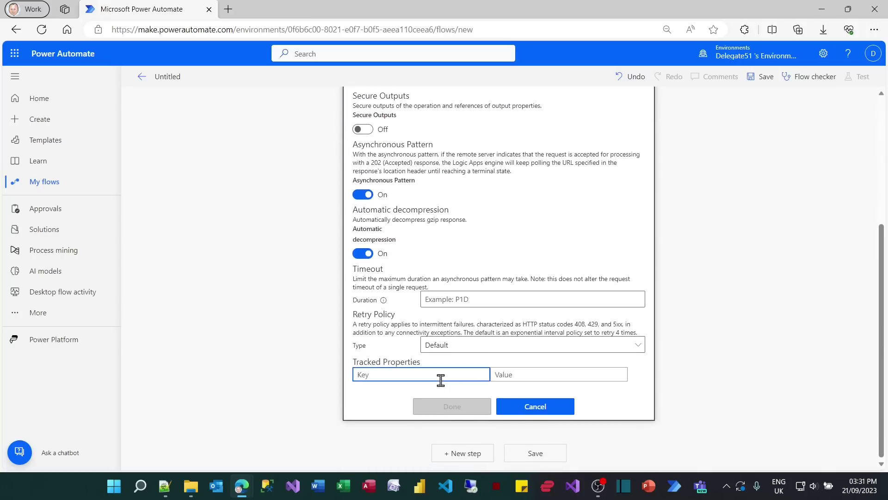
{"action": "type", "text": "Start"}
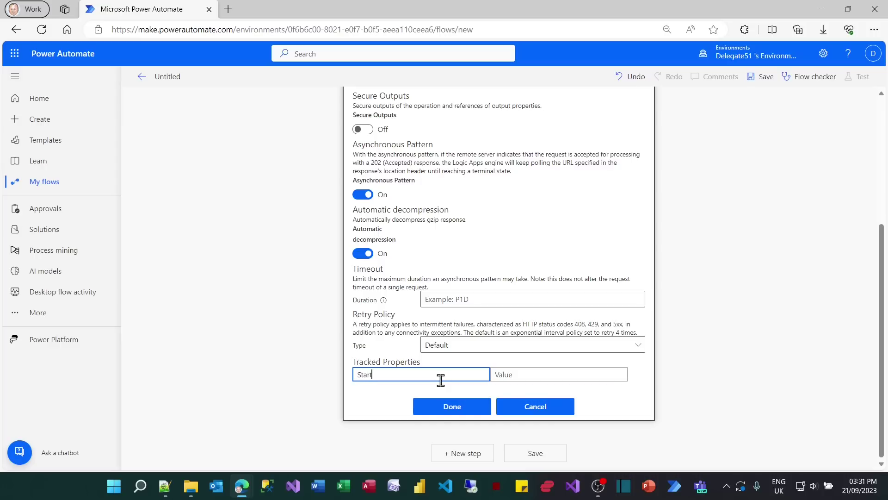
{"action": "type", "text": "Tiime"}
{"action": "key", "text": "Tab"}
{"action": "type", "text": "\"@UtcNow()\""}
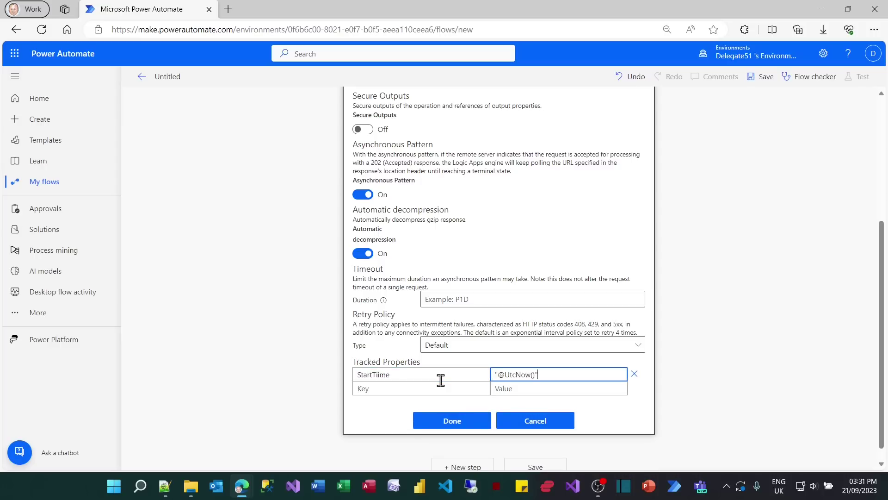
{"action": "left_click", "coordinate": [537, 389]}
{"action": "left_click", "coordinate": [462, 422]}
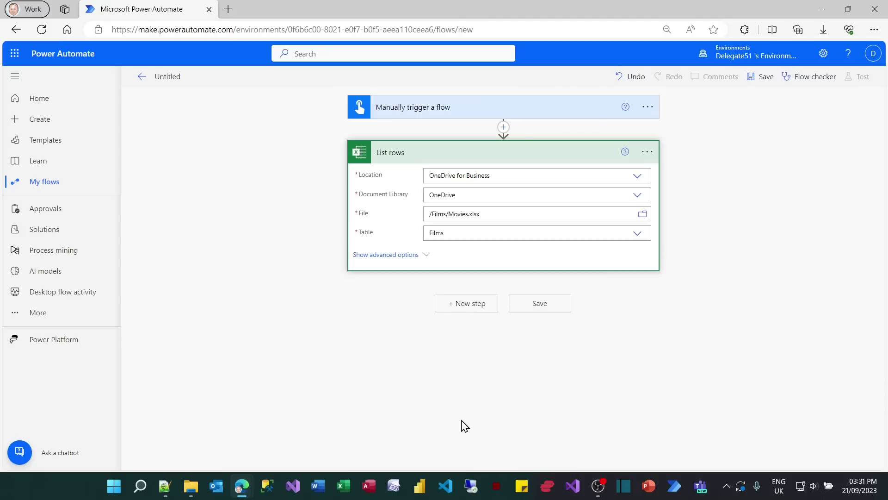
Step: Add an Initialize variable step named StartTime with type String
{"action": "left_click", "coordinate": [469, 310]}
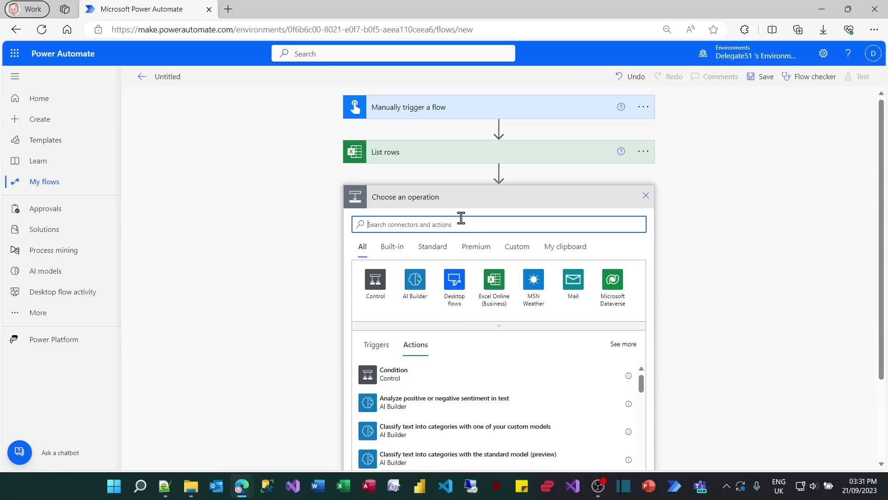
{"action": "type", "text": "variables"}
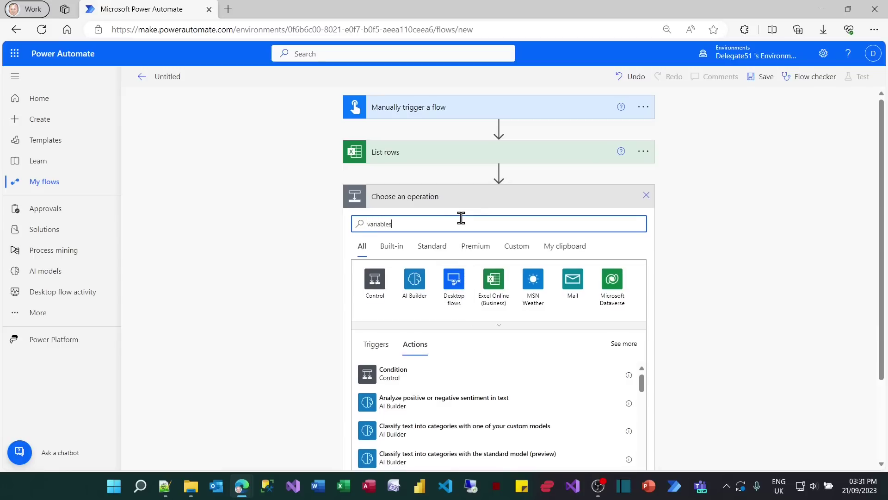
{"action": "left_click", "coordinate": [437, 407]}
{"action": "left_click", "coordinate": [481, 223]}
{"action": "type", "text": "StartTime"}
{"action": "key", "text": "Tab"}
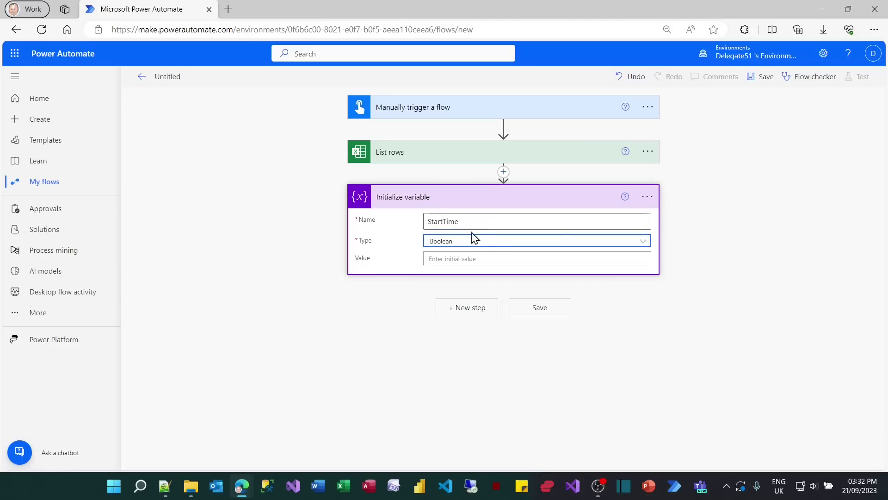
{"action": "left_click", "coordinate": [489, 241]}
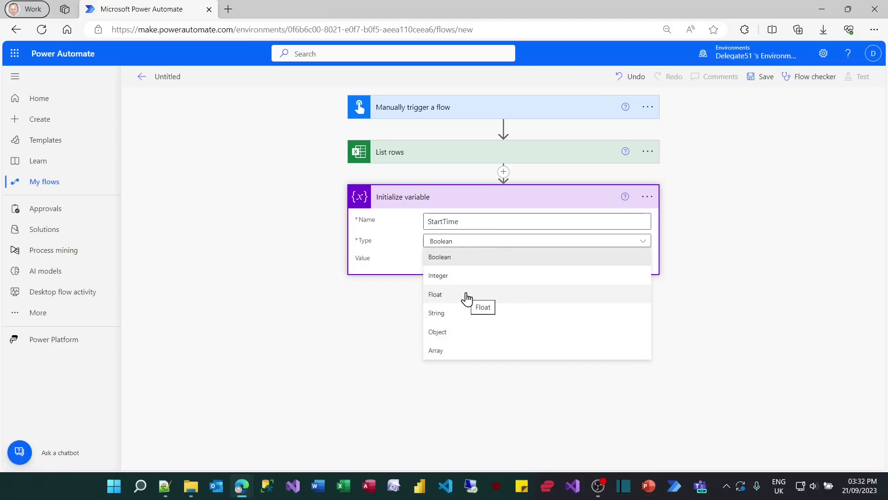
{"action": "left_click", "coordinate": [453, 313]}
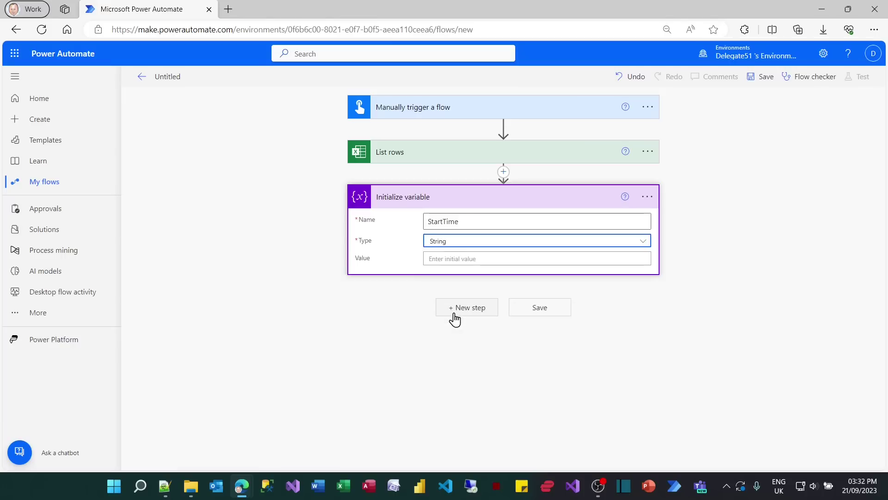
Step: Set StartTime's value to the expression actions('List rows')?['TrackedProperties/StartTime']
{"action": "left_click", "coordinate": [465, 259]}
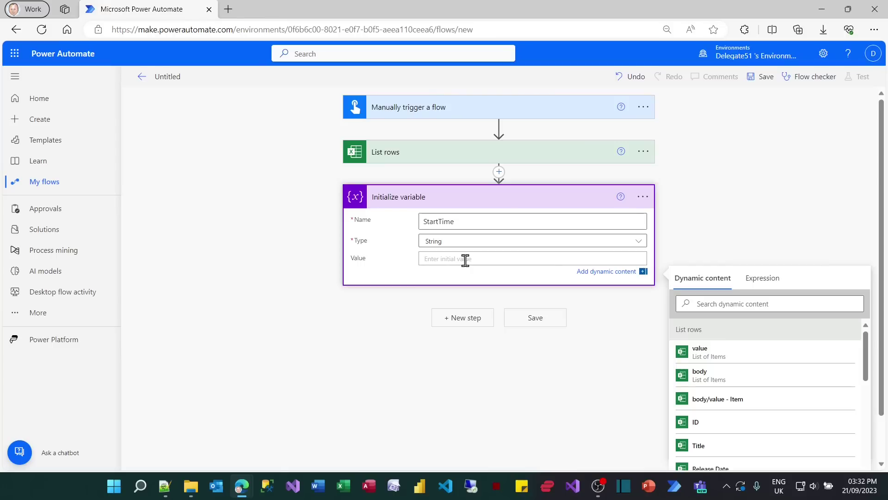
{"action": "left_click", "coordinate": [776, 281]}
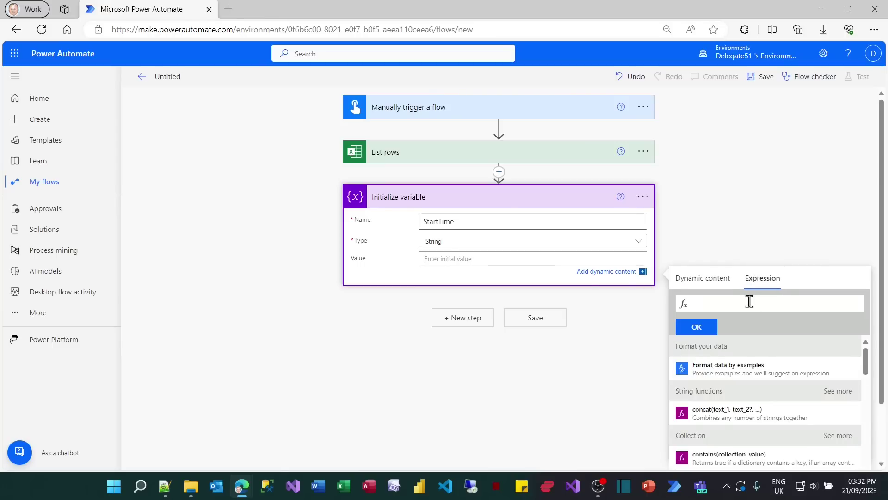
{"action": "type", "text": "actions"}
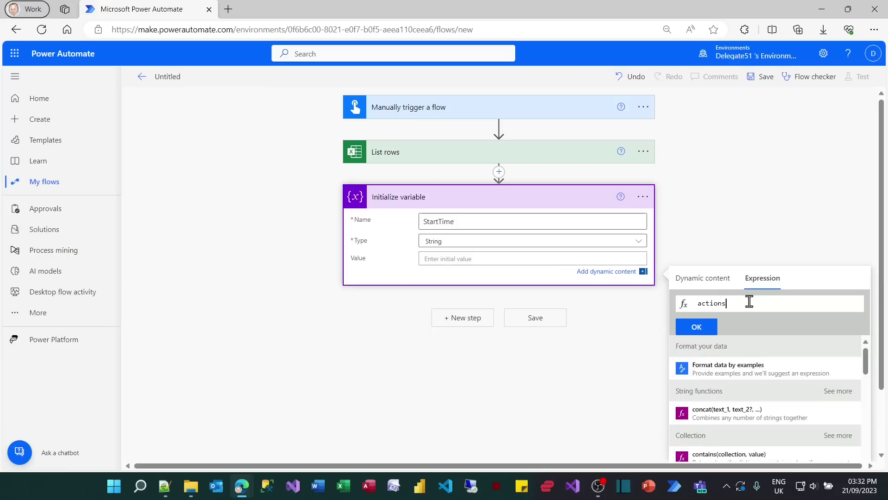
{"action": "type", "text": "('"}
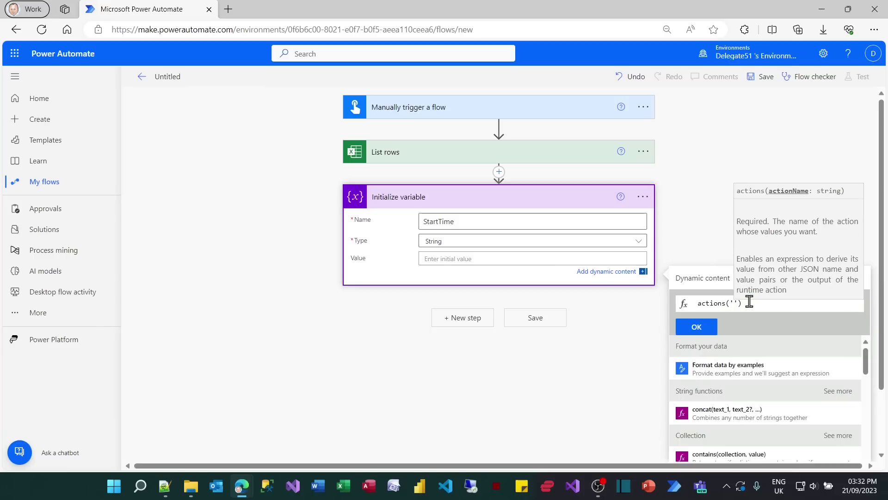
{"action": "type", "text": "List rows"}
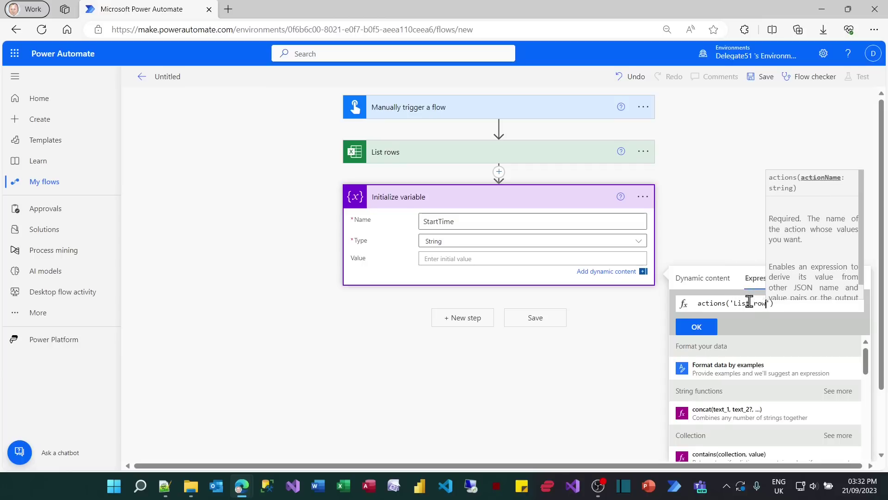
{"action": "key", "text": "End"}
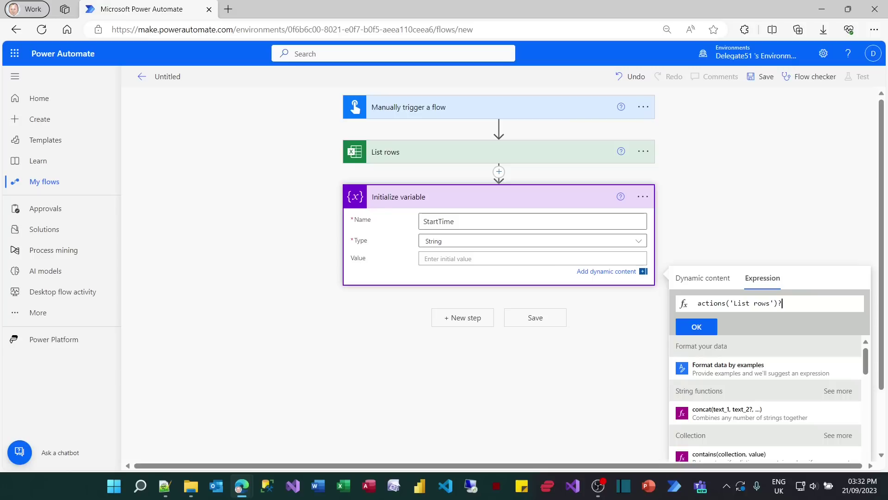
{"action": "type", "text": "['TrackedProperties"}
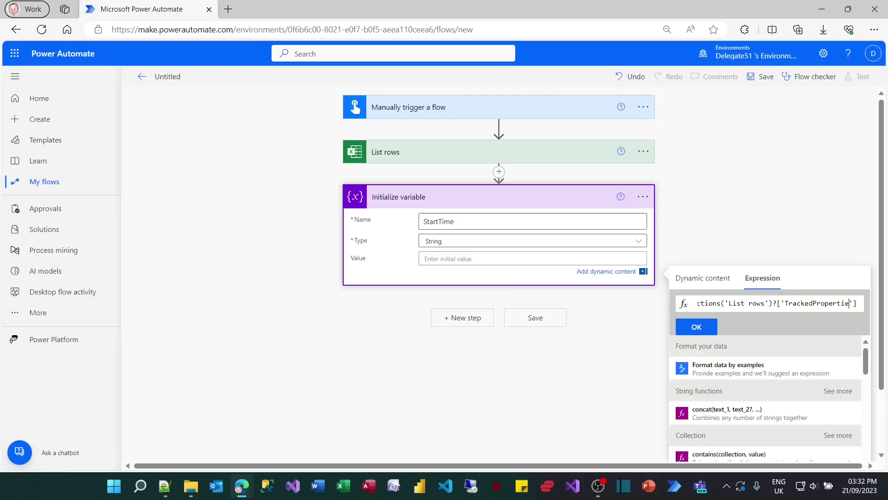
{"action": "type", "text": "/StartT"}
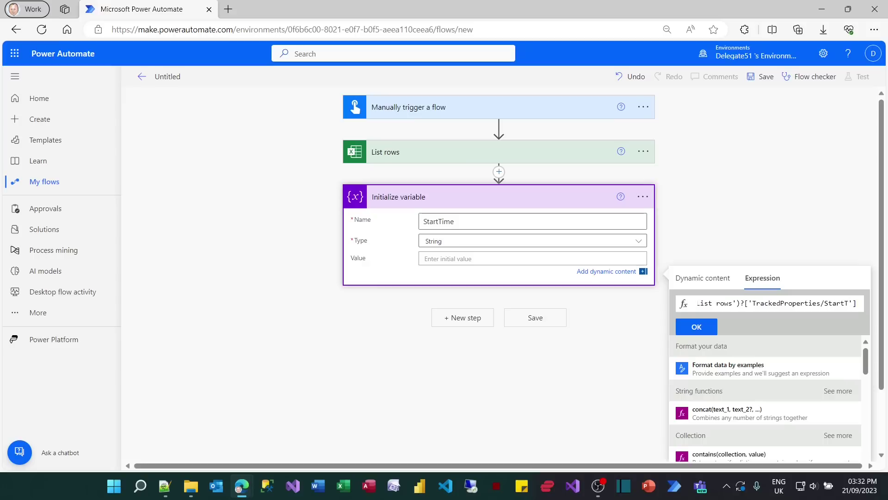
{"action": "type", "text": "ime"}
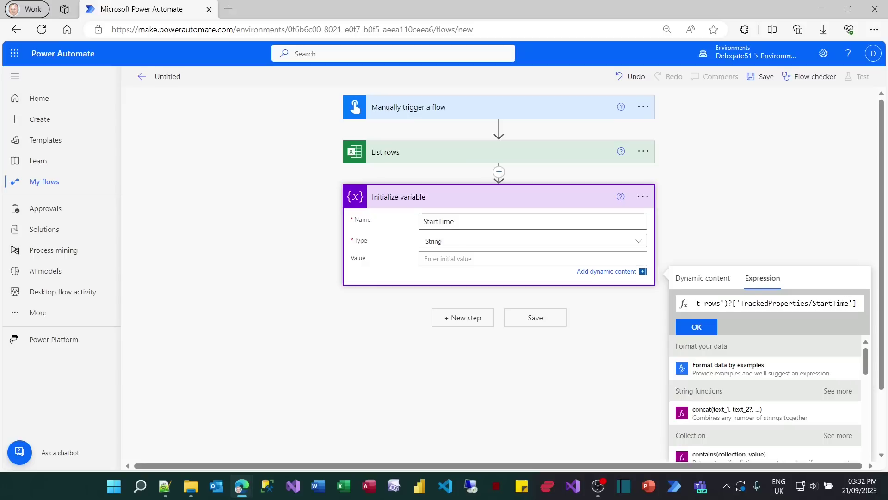
{"action": "left_click", "coordinate": [697, 327]}
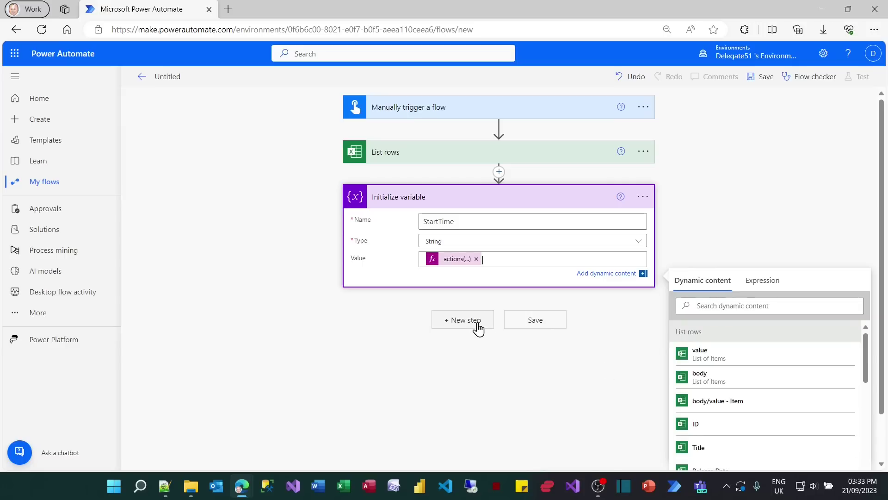
Step: Add a Compose step with 'Start time:' plus the StartTime variable, then try saving
{"action": "left_click", "coordinate": [478, 328]}
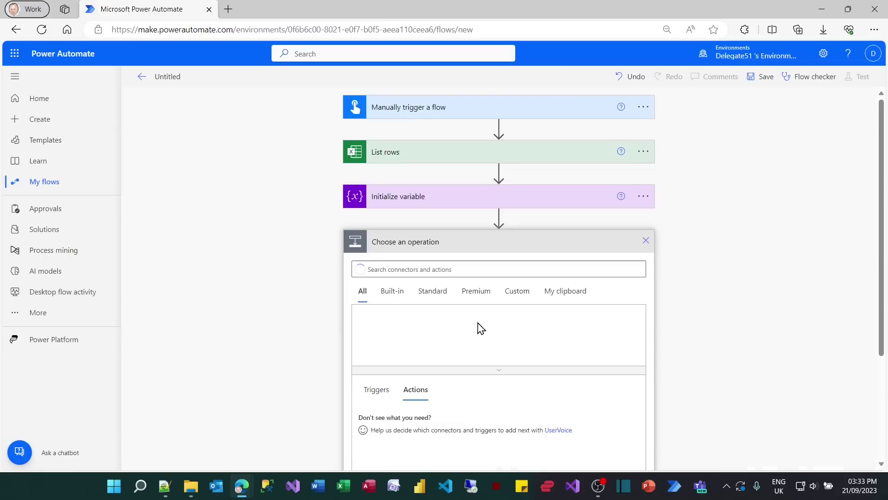
{"action": "type", "text": "compose"}
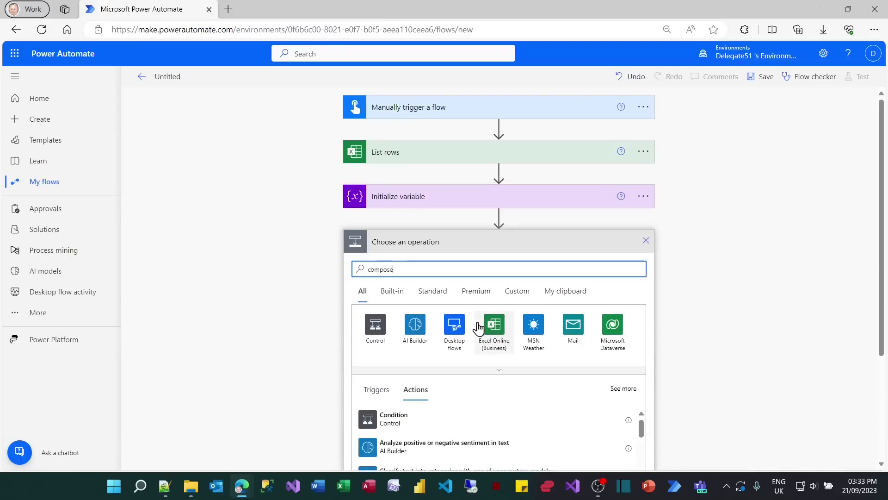
{"action": "left_click", "coordinate": [376, 421]}
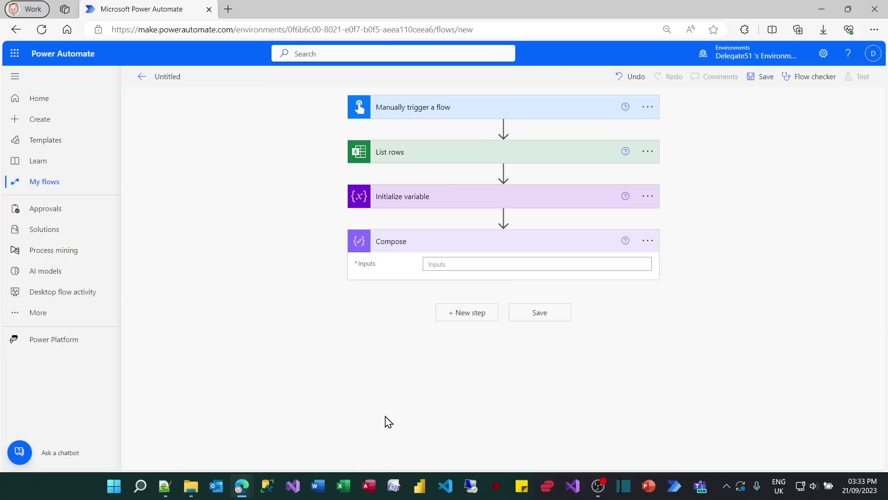
{"action": "left_click", "coordinate": [461, 268]}
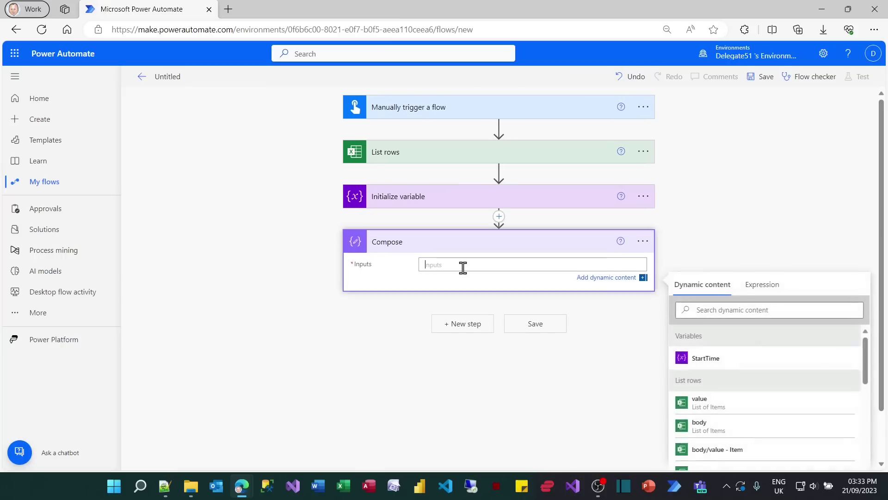
{"action": "type", "text": "Start time:"}
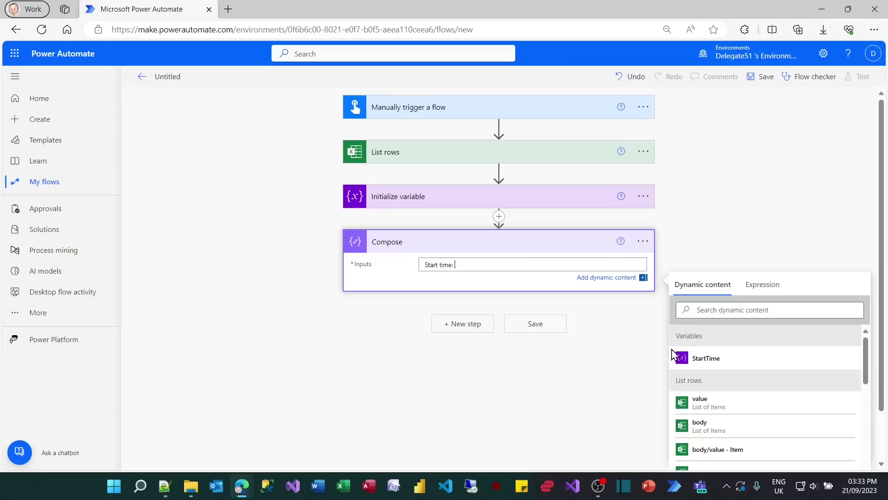
{"action": "left_click", "coordinate": [705, 360]}
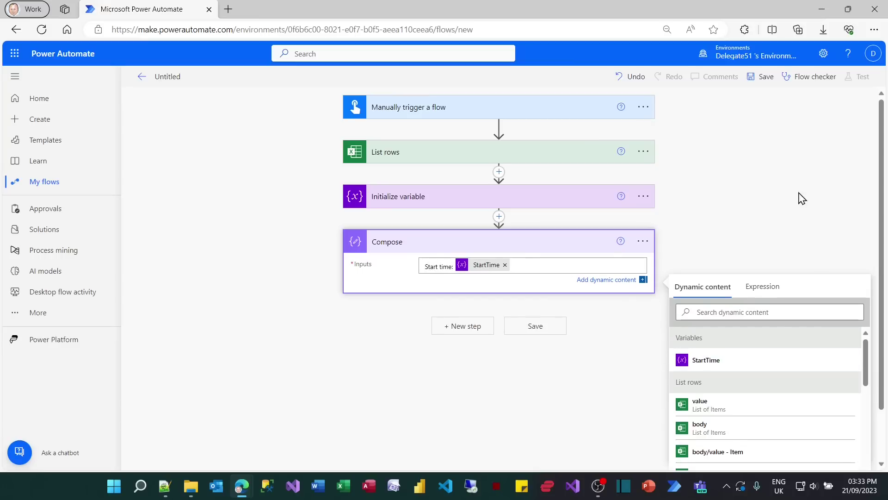
{"action": "left_click", "coordinate": [599, 304]}
{"action": "left_click", "coordinate": [560, 319]}
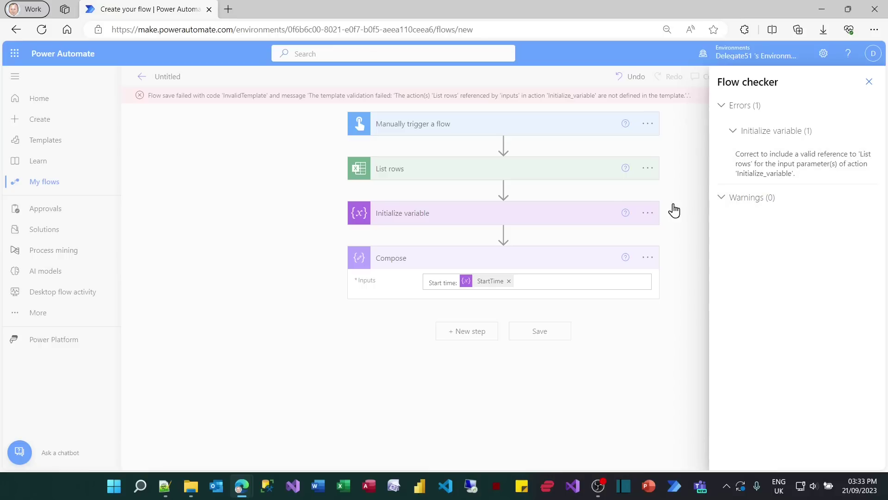
Step: Dismiss the Flow checker error and cancel leaving, staying in the unsaved flow
{"action": "left_click", "coordinate": [869, 82]}
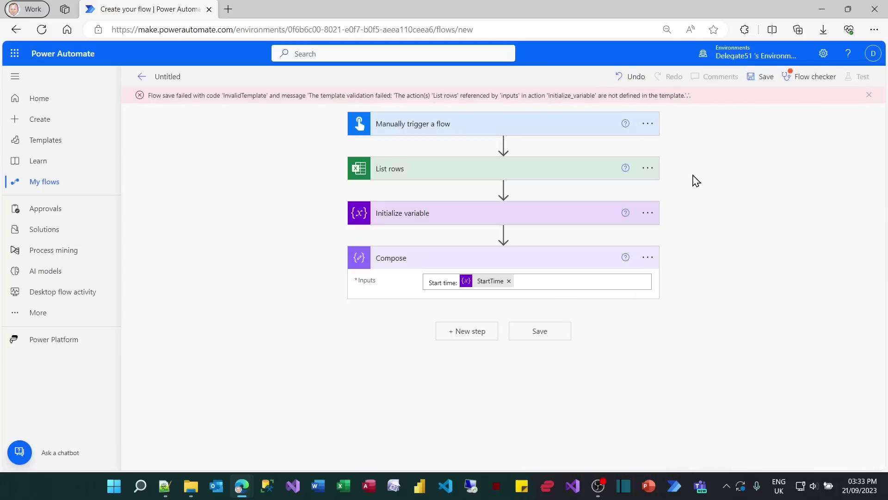
{"action": "left_click", "coordinate": [143, 79]}
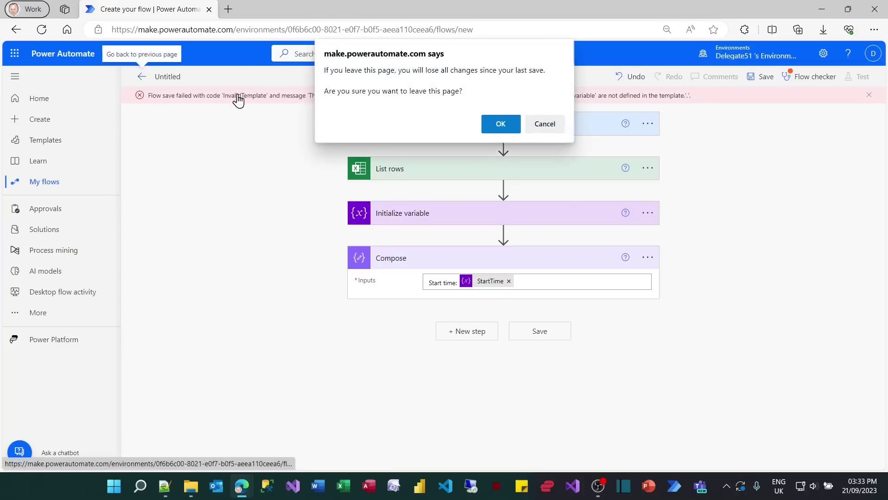
{"action": "left_click", "coordinate": [539, 131]}
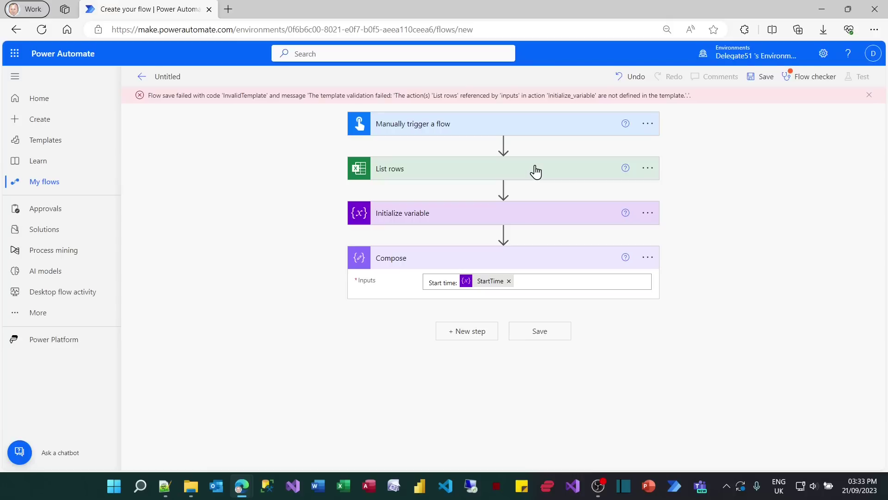
Step: Change the StartTime expression to reference actions('List_rows') and save the flow
{"action": "left_click", "coordinate": [567, 217]}
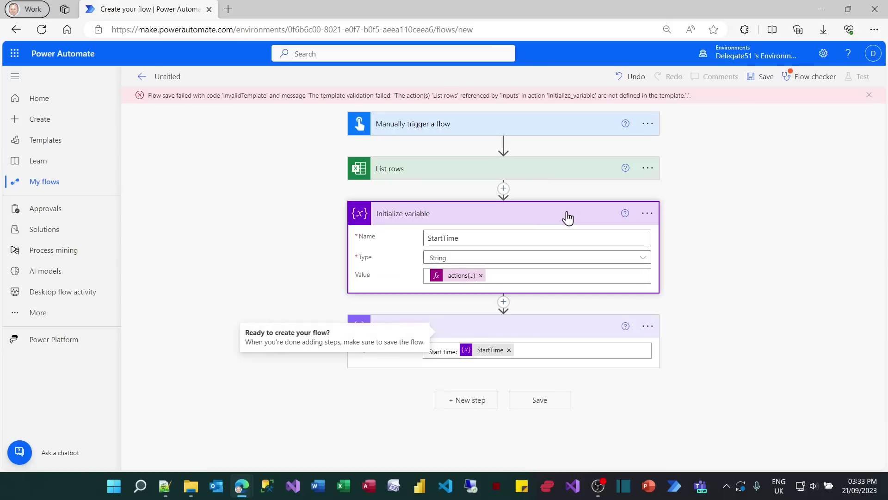
{"action": "left_click", "coordinate": [460, 276]}
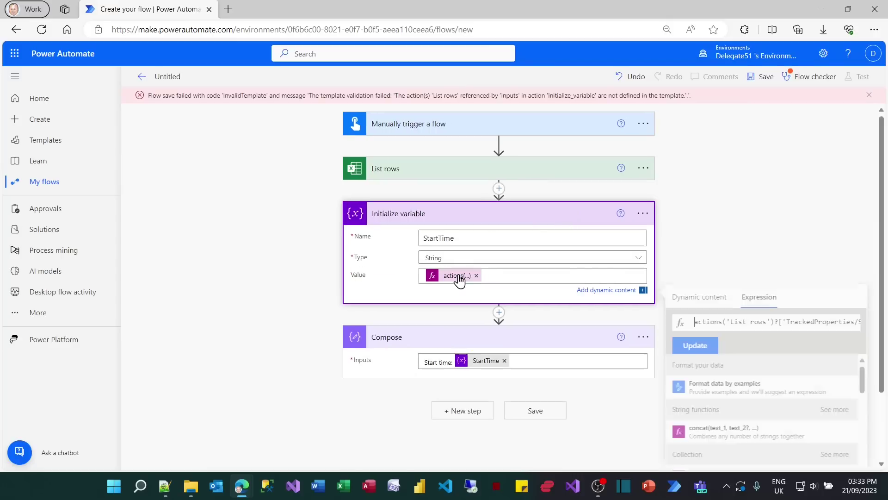
{"action": "double_click", "coordinate": [759, 322]}
{"action": "key", "text": "BackSpace"}
{"action": "type", "text": "_"}
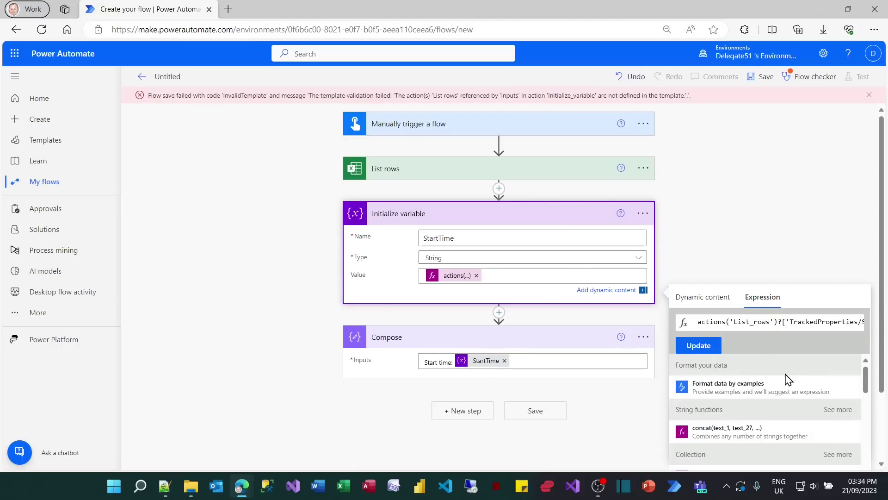
{"action": "left_click", "coordinate": [707, 347]}
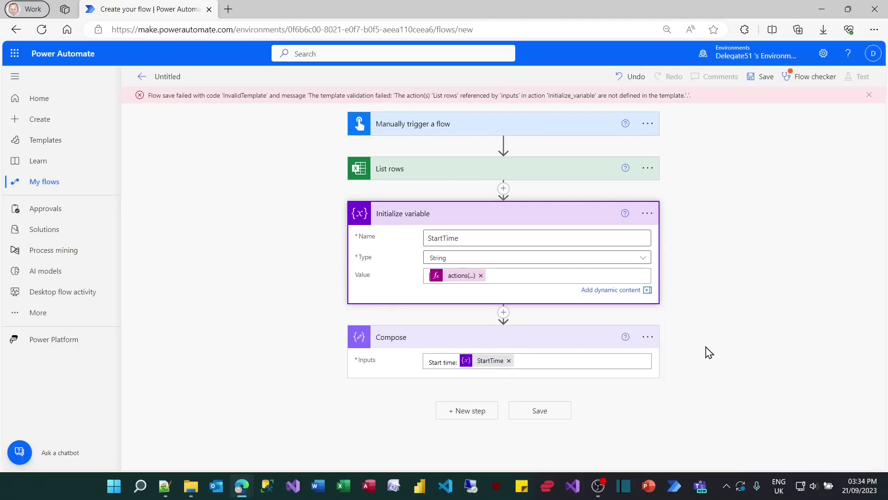
{"action": "left_click", "coordinate": [532, 413]}
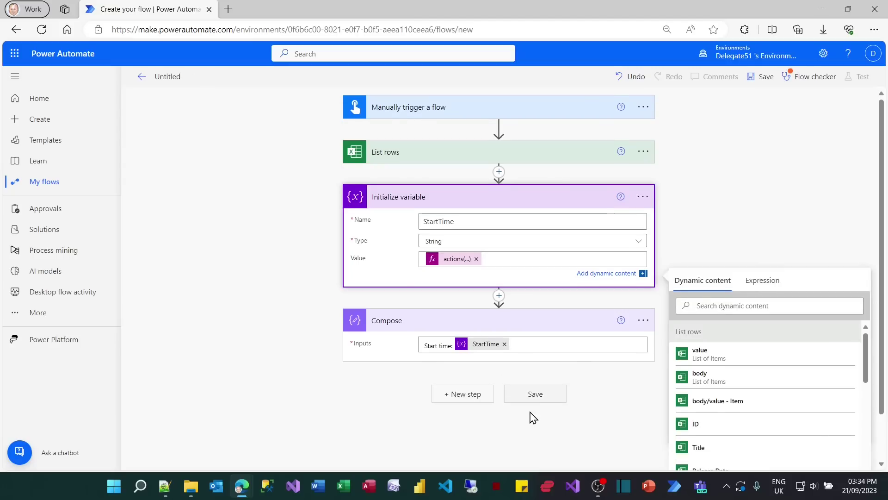
{"action": "left_click", "coordinate": [532, 417]}
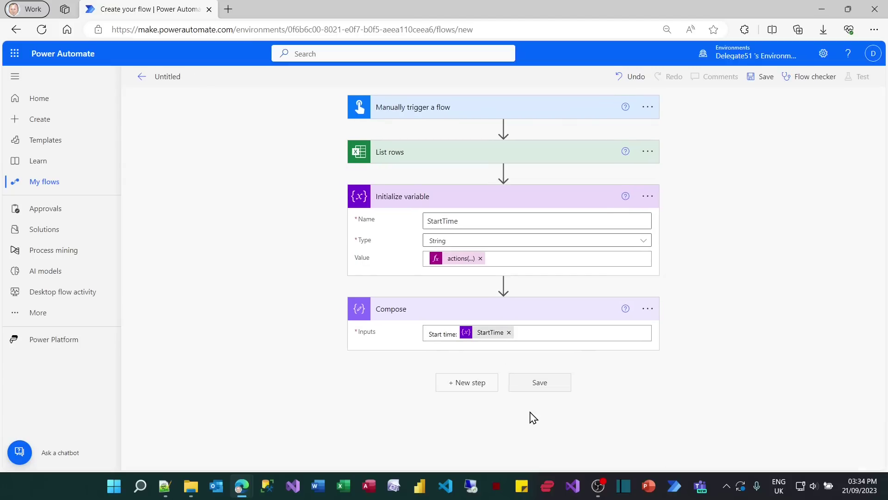
Step: Title the flow 'Time something in Power Automate' and save it
{"action": "left_click", "coordinate": [167, 76]}
{"action": "type", "text": "Time something in Power Automate"}
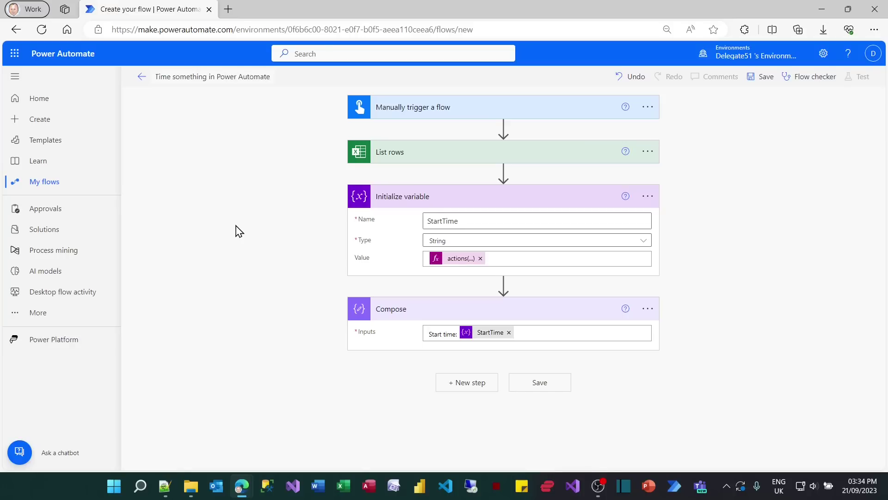
{"action": "left_click", "coordinate": [560, 387]}
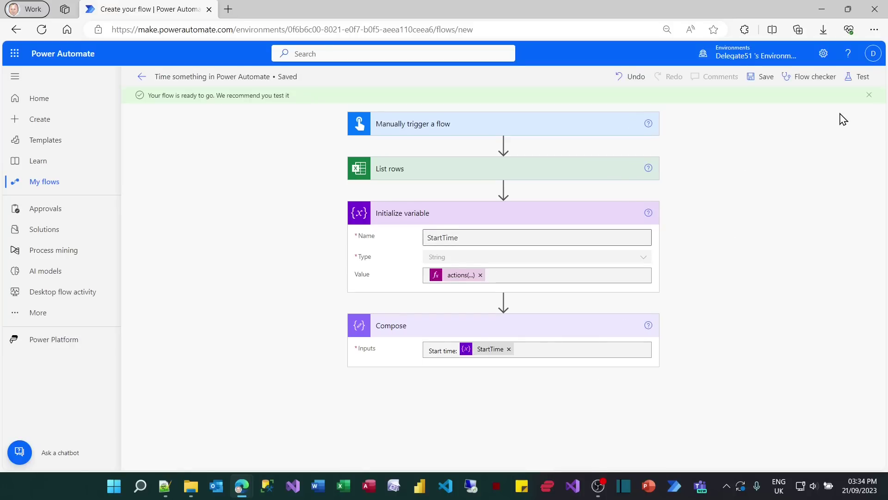
Step: Run a manual test, confirming the Excel connection, and view the all-succeeded run
{"action": "left_click", "coordinate": [860, 78]}
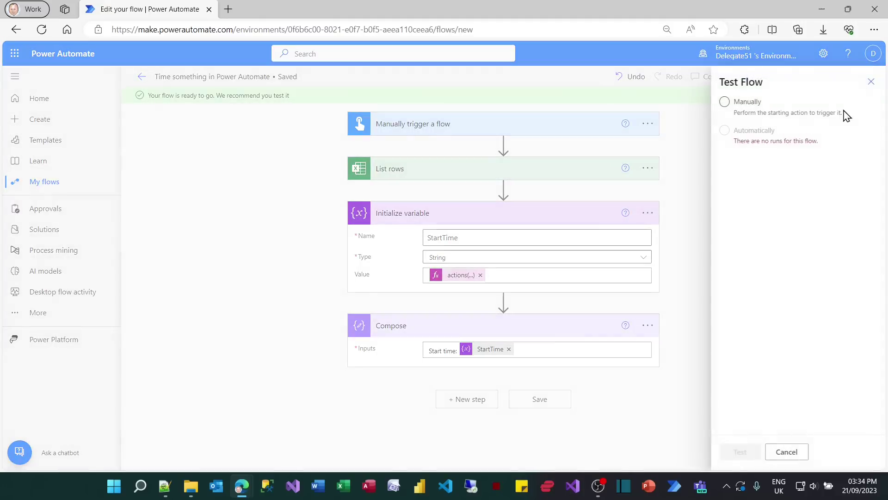
{"action": "left_click", "coordinate": [738, 102]}
{"action": "left_click", "coordinate": [738, 451]}
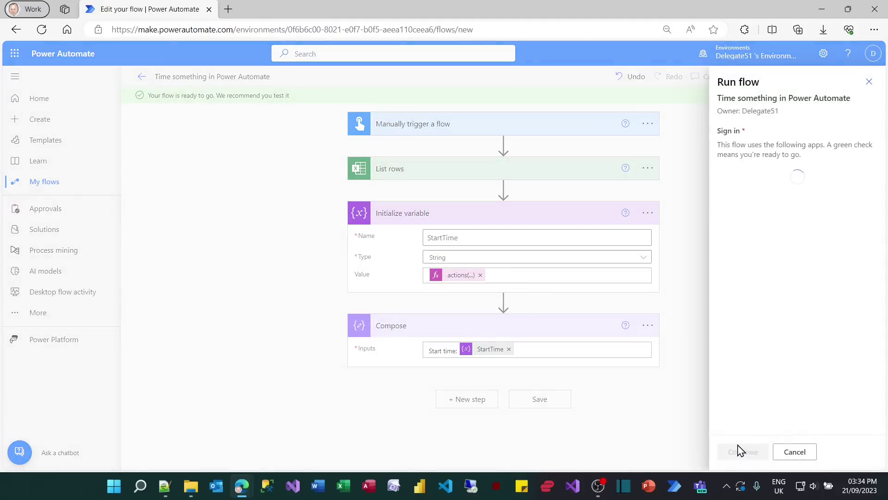
{"action": "left_click", "coordinate": [735, 451]}
{"action": "left_click", "coordinate": [734, 451]}
{"action": "left_click", "coordinate": [732, 451]}
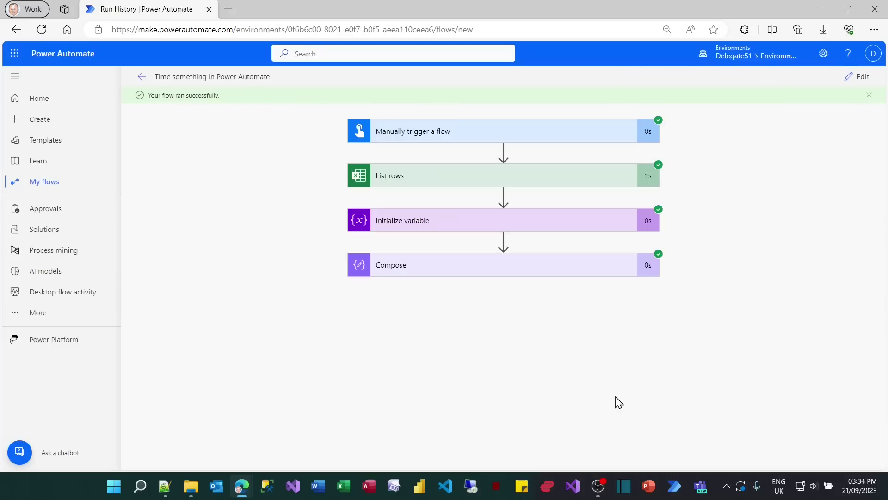
Step: Check the run's Compose output and Initialize variable value, finding both empty, 'Start time:' showing no value
{"action": "left_click", "coordinate": [542, 269]}
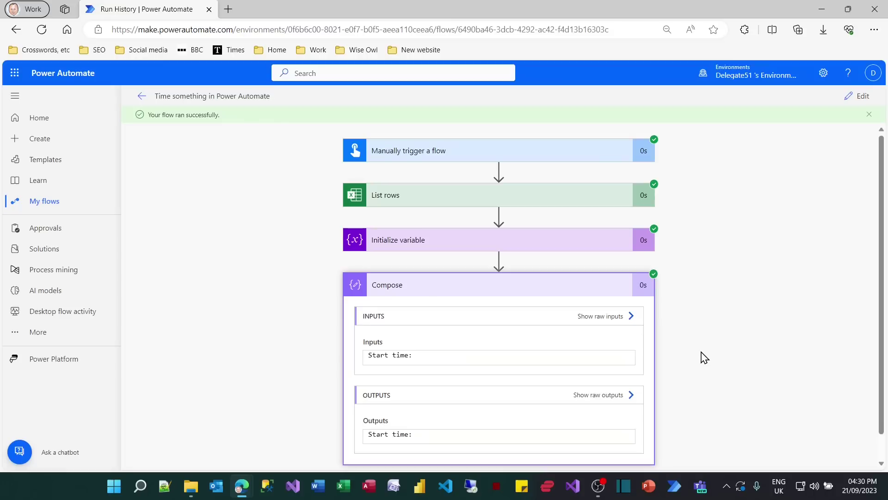
{"action": "left_click", "coordinate": [476, 437]}
{"action": "scroll", "coordinate": [664, 430], "scroll_direction": "down", "scroll_amount": 1}
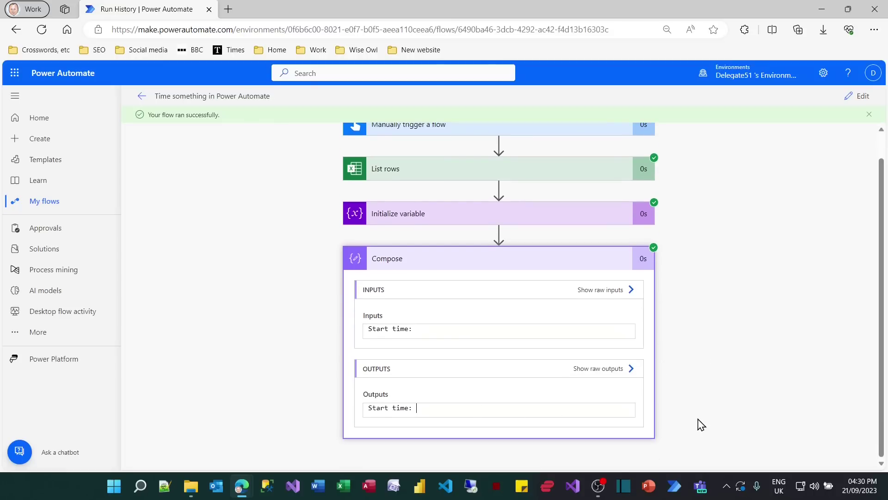
{"action": "scroll", "coordinate": [701, 425], "scroll_direction": "up", "scroll_amount": 1}
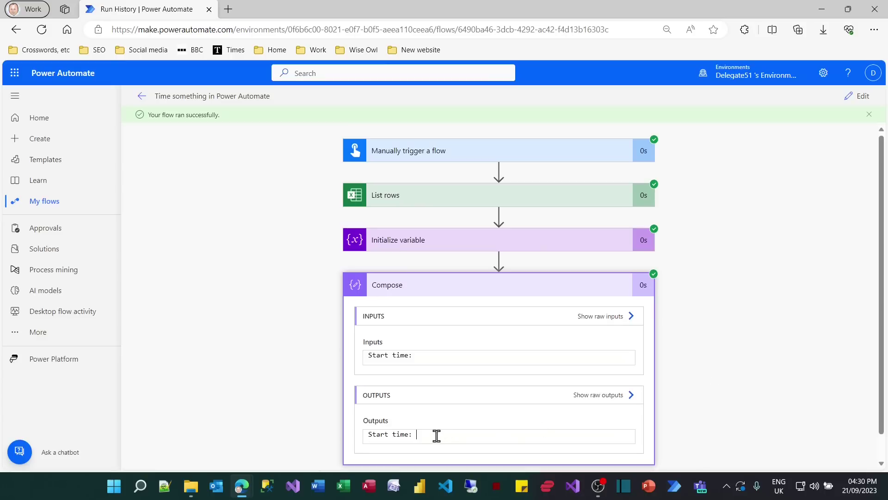
{"action": "left_click_drag", "start_coordinate": [432, 435], "coordinate": [377, 434]}
{"action": "left_click", "coordinate": [440, 245]}
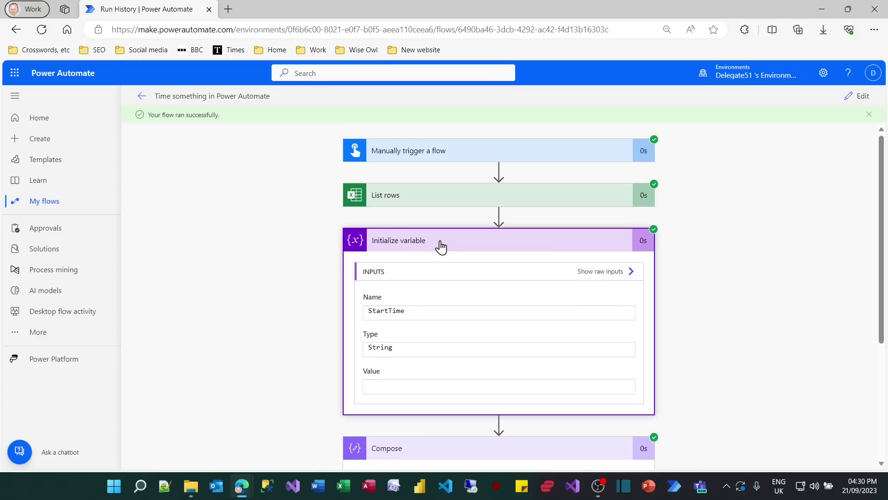
{"action": "left_click", "coordinate": [412, 387]}
Step: Back in the editor, fix the List rows tracked property key from 'StartTiime' to 'StartTime'
{"action": "left_click", "coordinate": [862, 97]}
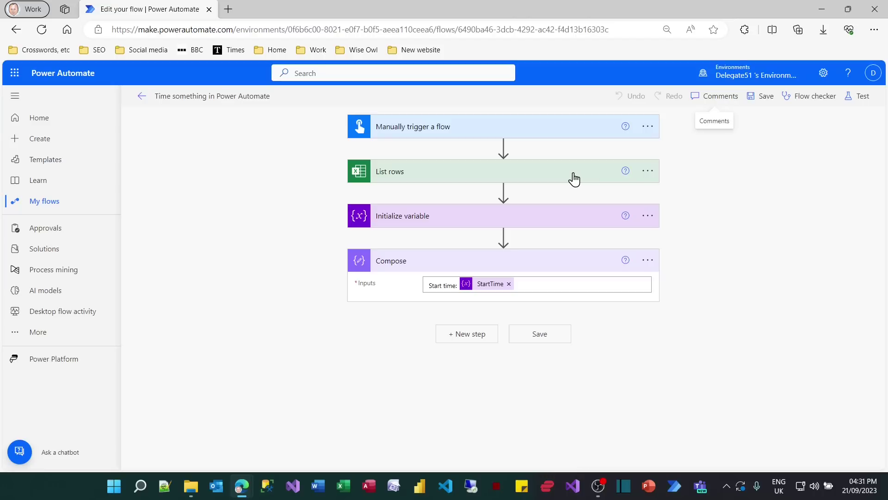
{"action": "left_click", "coordinate": [647, 172]}
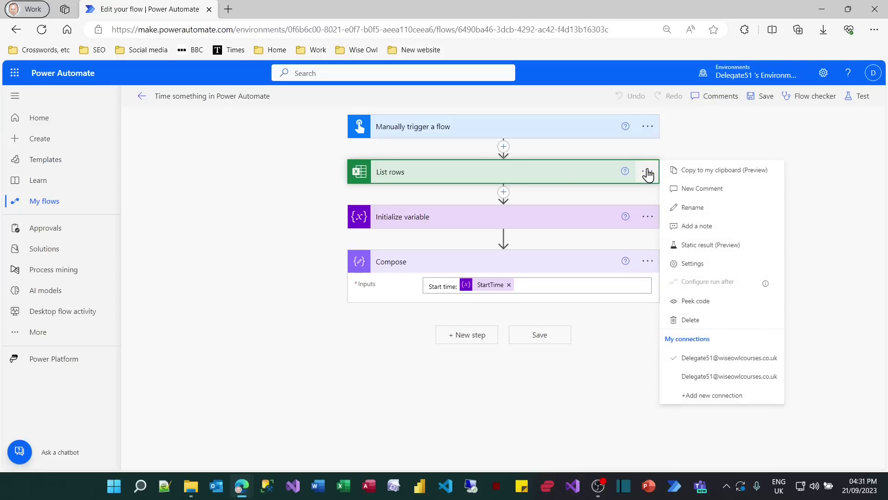
{"action": "left_click", "coordinate": [690, 263]}
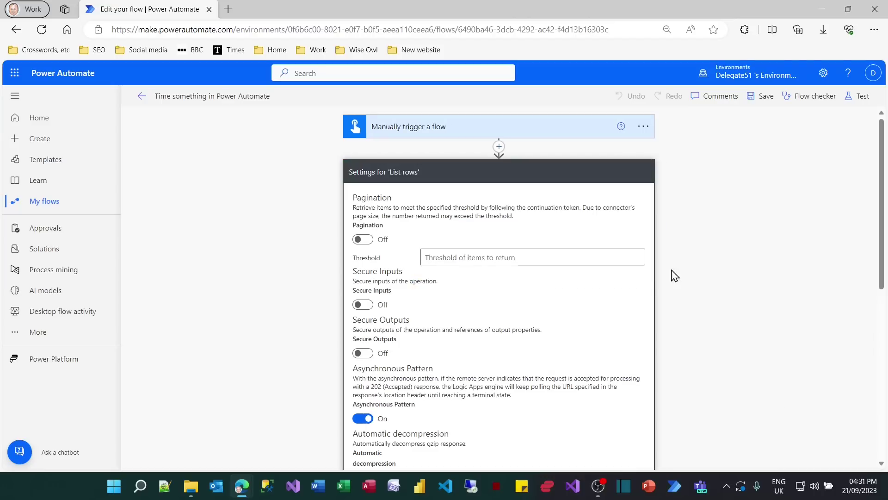
{"action": "scroll", "coordinate": [598, 326], "scroll_direction": "down", "scroll_amount": 8}
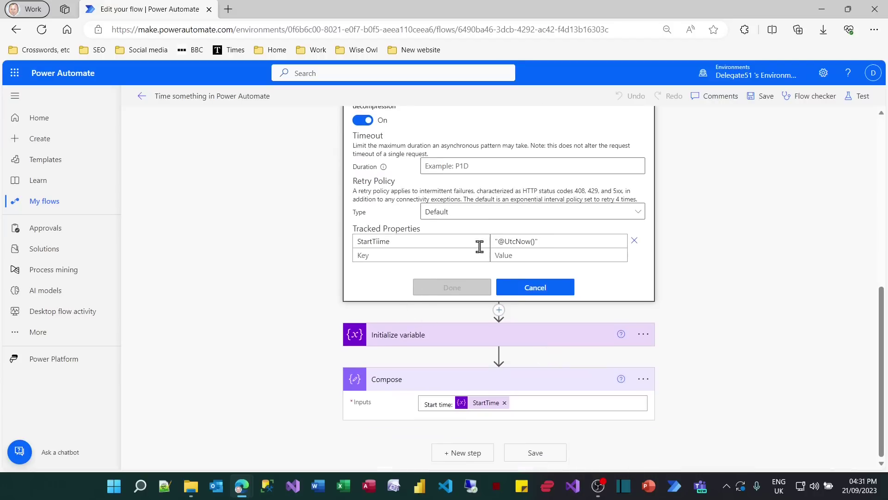
{"action": "left_click", "coordinate": [378, 242]}
{"action": "key", "text": "BackSpace"}
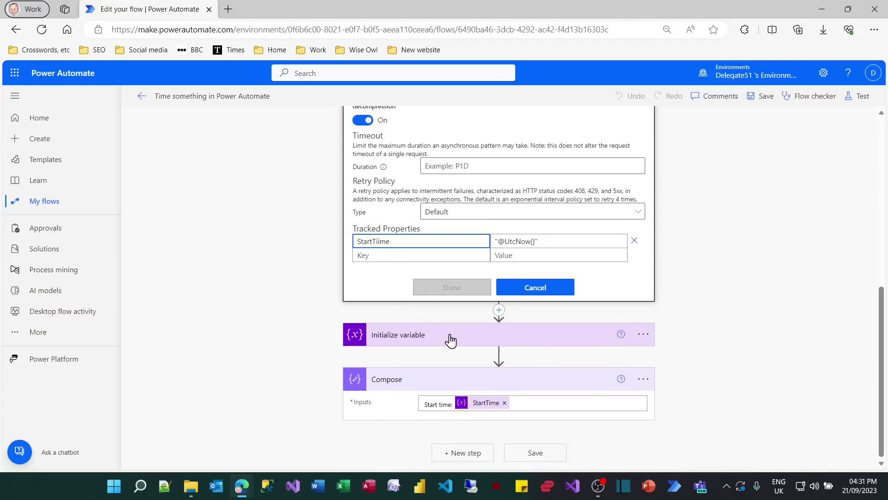
{"action": "left_click", "coordinate": [453, 288]}
Step: Save the flow, run a manual test and view the run history with every step succeeded
{"action": "left_click", "coordinate": [859, 96]}
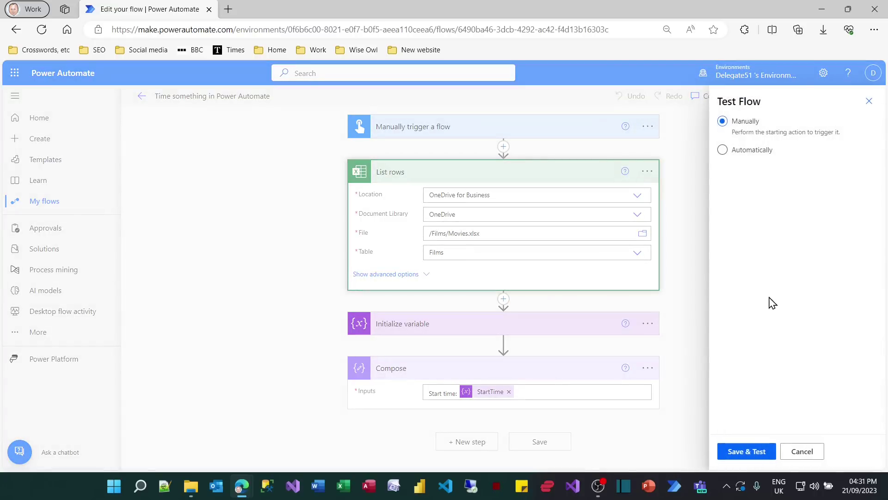
{"action": "left_click", "coordinate": [744, 457]}
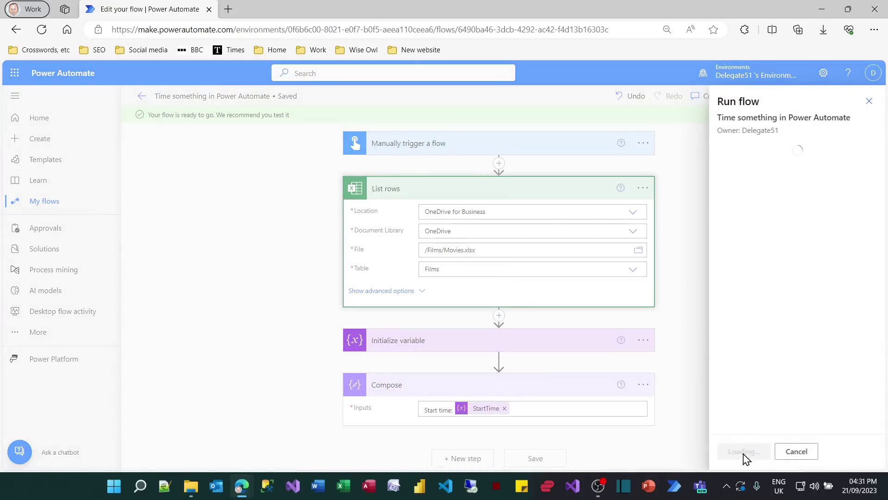
{"action": "left_click", "coordinate": [740, 452]}
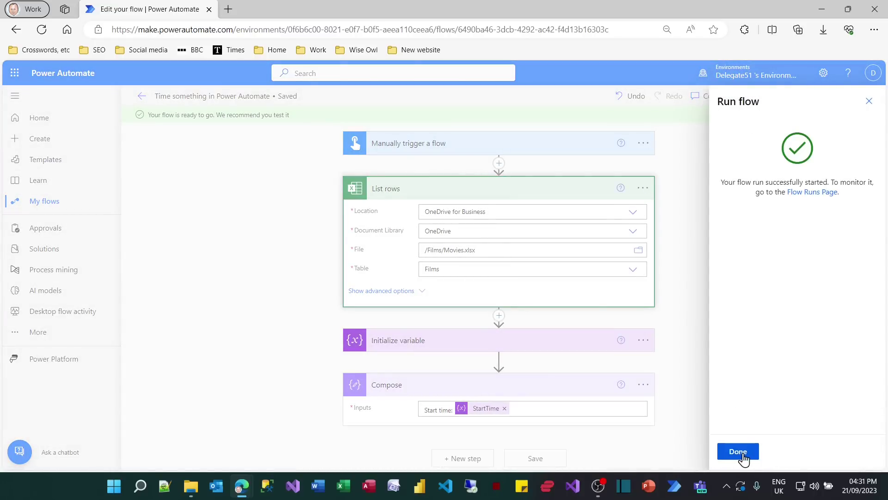
{"action": "left_click", "coordinate": [739, 452]}
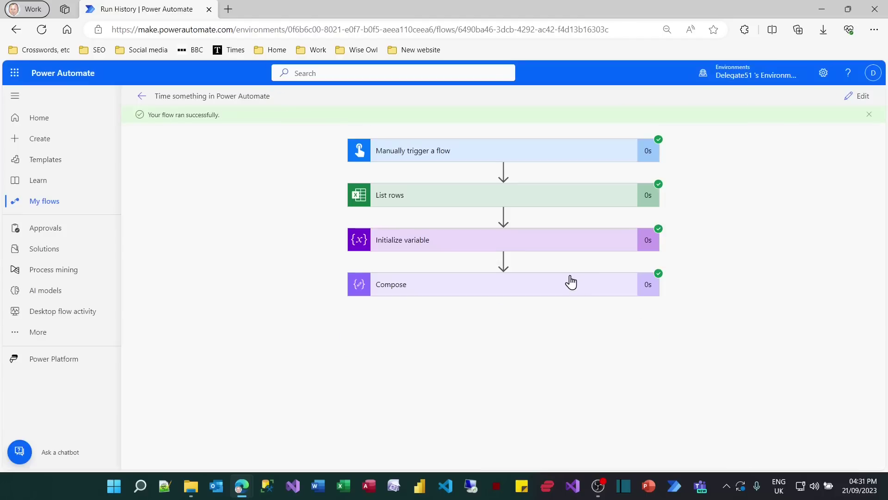
Step: Expand the rerun's Compose step and select its start time 2023-09-21T15:31:24.5346823Z
{"action": "left_click", "coordinate": [571, 282]}
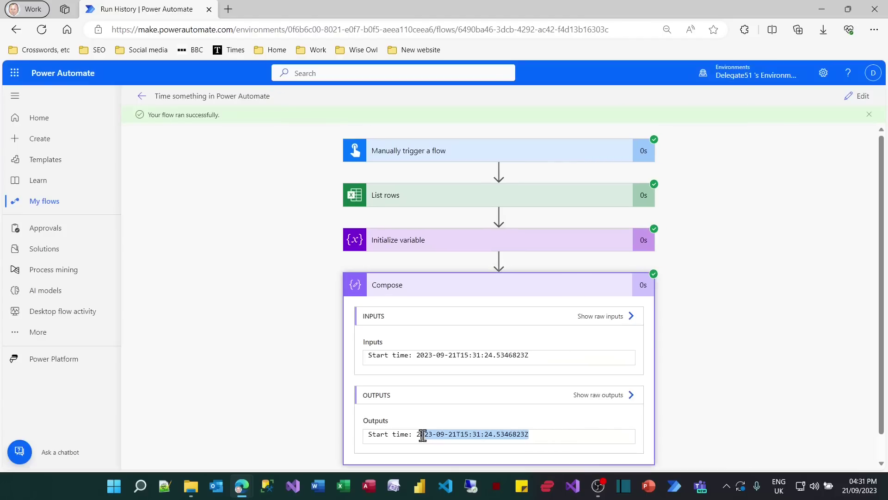
{"action": "left_click_drag", "start_coordinate": [422, 435], "coordinate": [416, 435]}
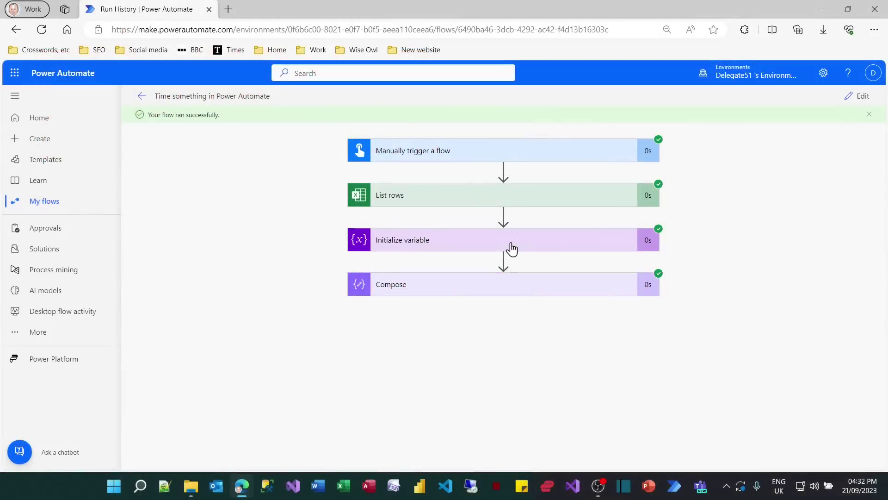
Step: In the editor, collapse List rows and rename the Initialize variable step to 'Set start time'
{"action": "left_click", "coordinate": [858, 96]}
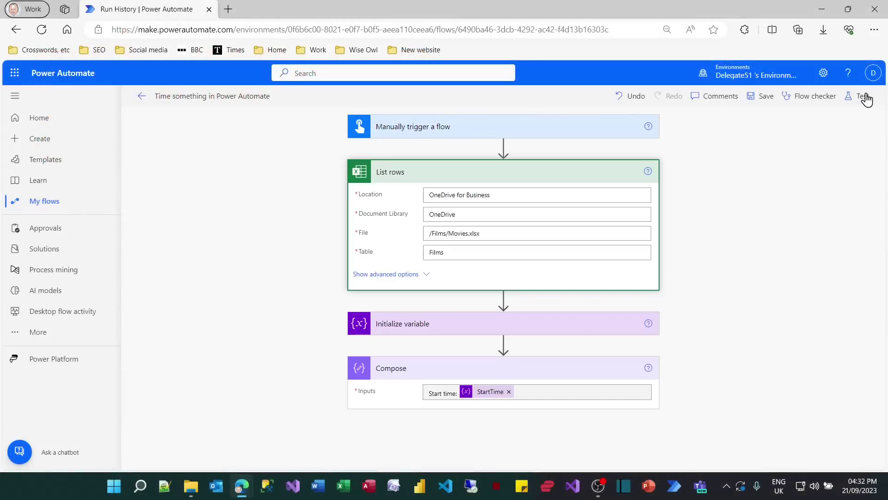
{"action": "left_click", "coordinate": [559, 179]}
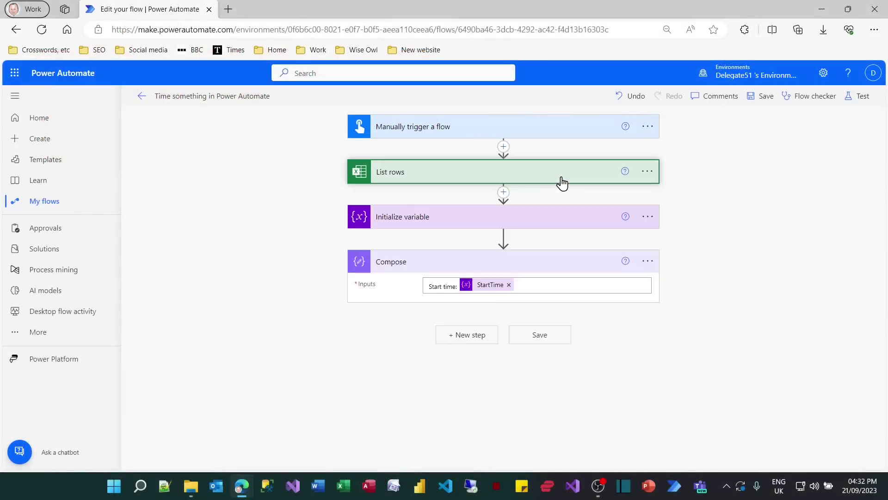
{"action": "left_click", "coordinate": [647, 222]}
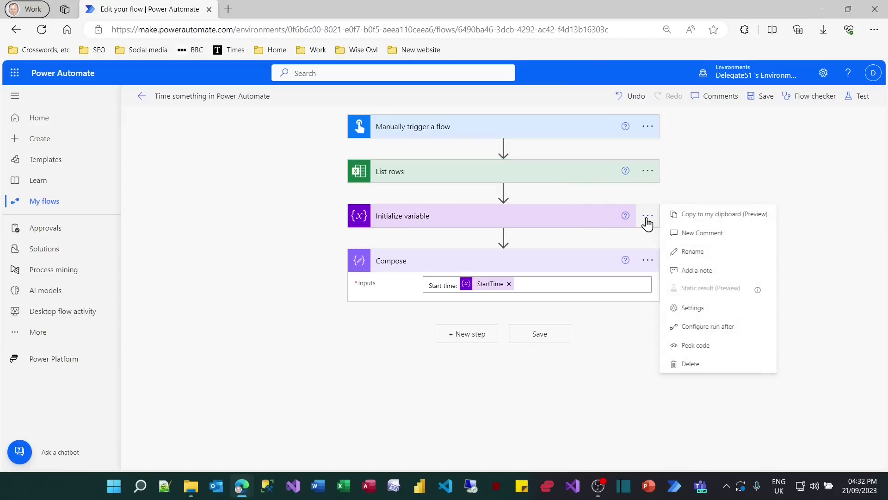
{"action": "left_click", "coordinate": [670, 250]}
{"action": "type", "text": "Set start time"}
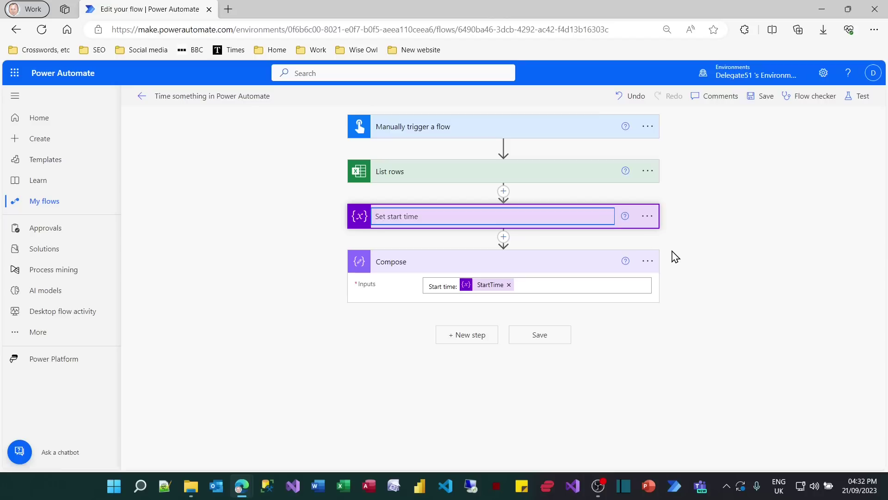
{"action": "key", "text": "Return"}
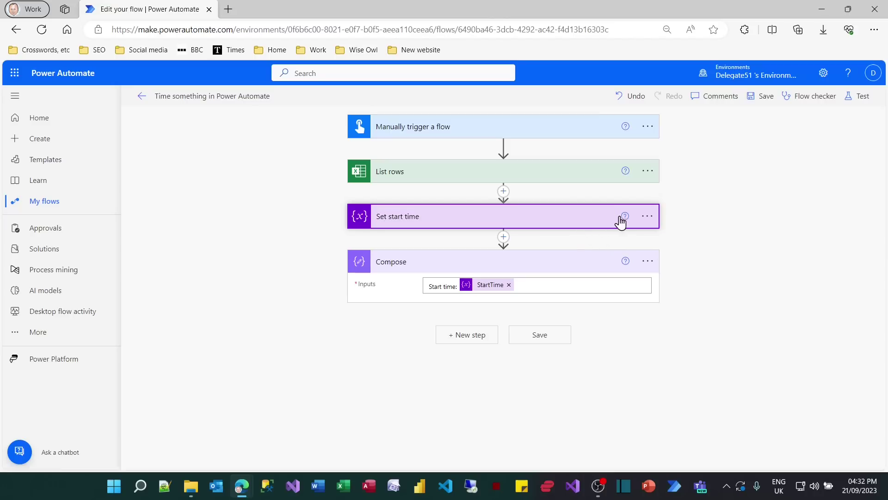
Step: Add an EndTime tracked property to Set start time's settings and insert a new step after it
{"action": "left_click", "coordinate": [647, 217]}
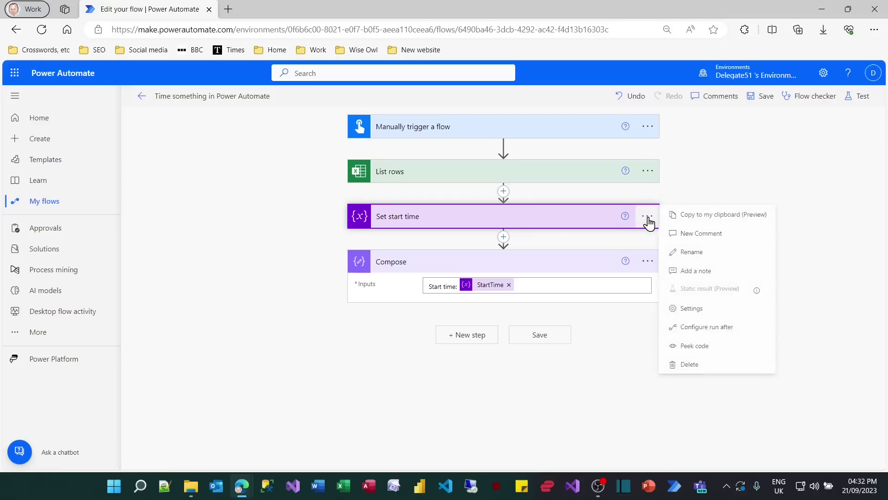
{"action": "left_click", "coordinate": [686, 308]}
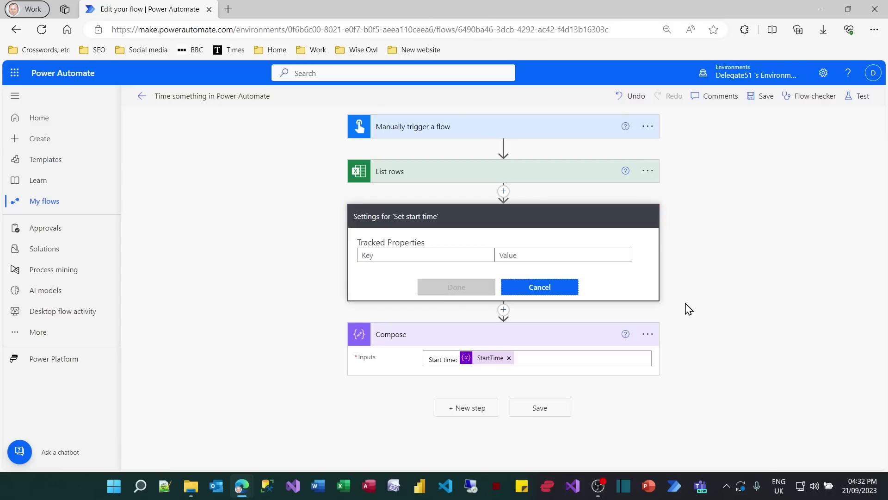
{"action": "left_click", "coordinate": [453, 254]}
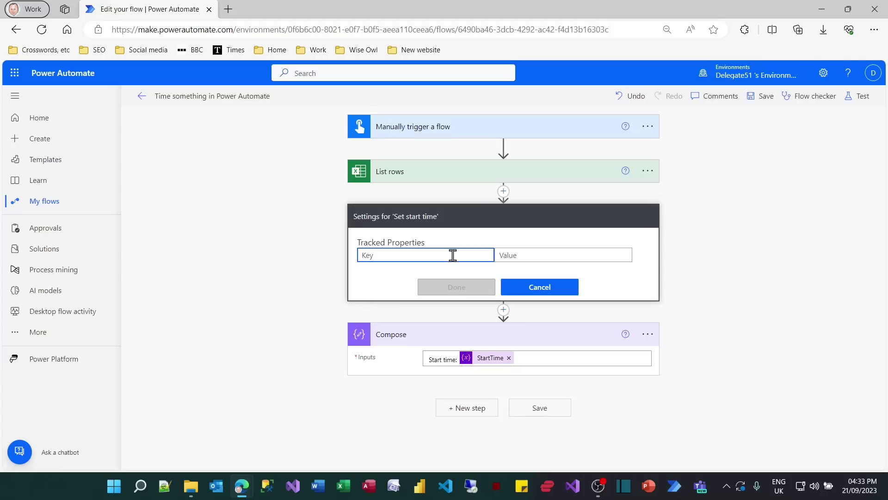
{"action": "type", "text": "Edn"}
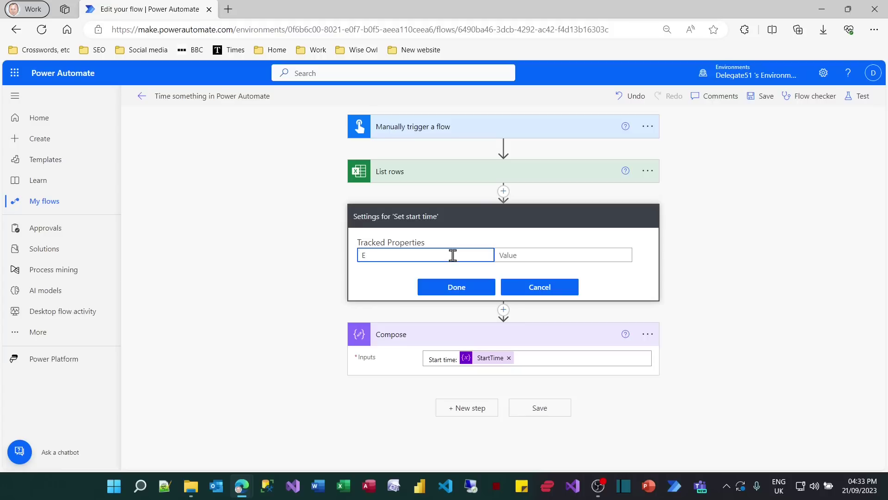
{"action": "key", "text": "Tab"}
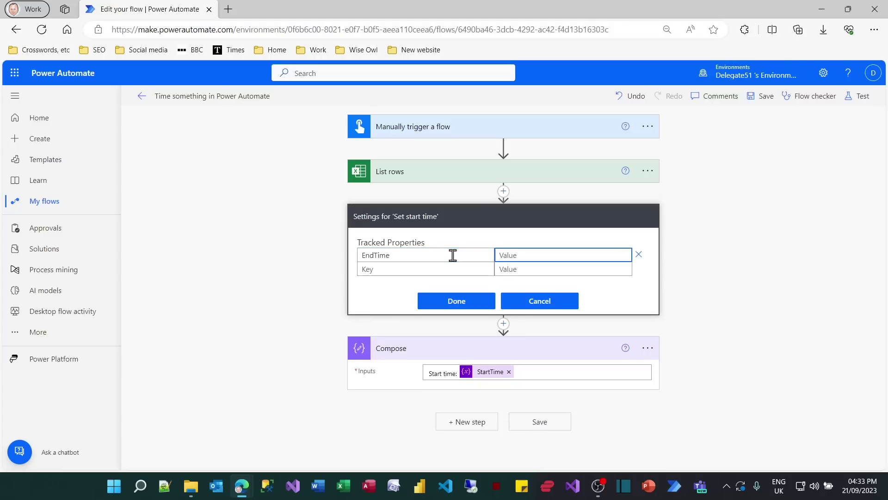
{"action": "type", "text": "'"}
{"action": "left_click", "coordinate": [466, 296]}
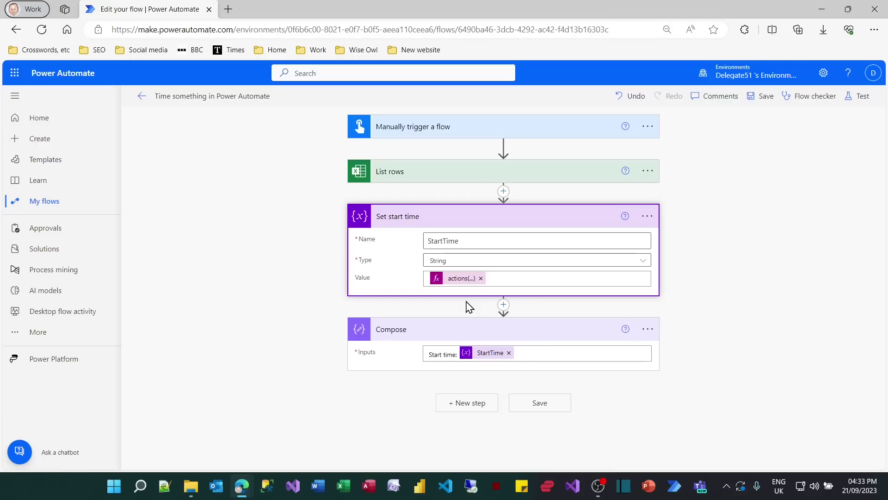
{"action": "left_click", "coordinate": [502, 307]}
Step: Search actions for 'variable' and add an Initialize variable step after Set start time
{"action": "left_click", "coordinate": [507, 324]}
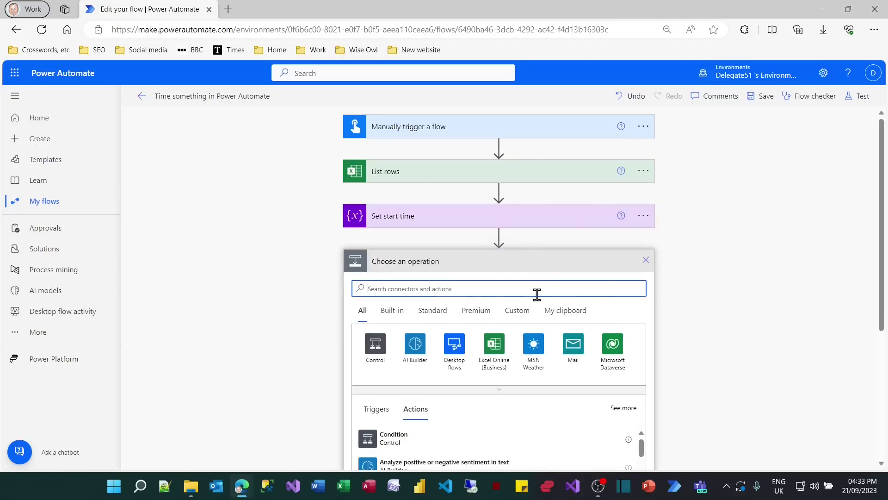
{"action": "type", "text": "variable"}
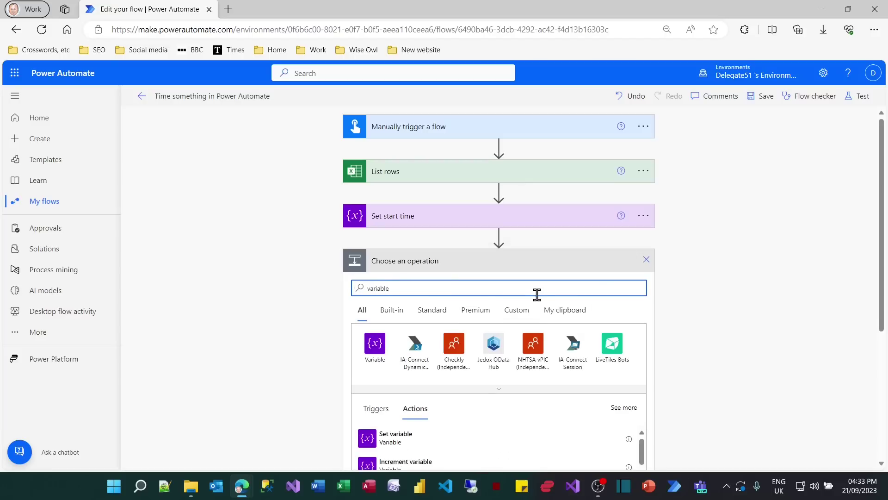
{"action": "scroll", "coordinate": [407, 460], "scroll_direction": "down", "scroll_amount": 5}
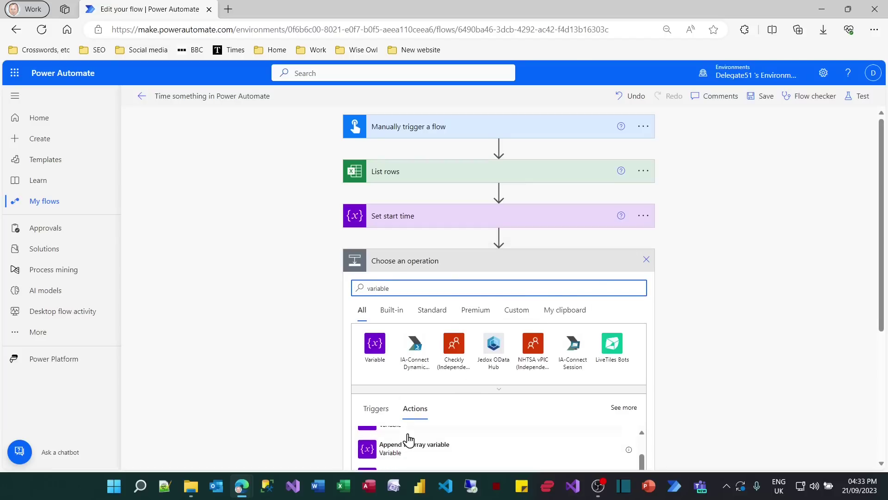
{"action": "scroll", "coordinate": [495, 388], "scroll_direction": "down", "scroll_amount": 3}
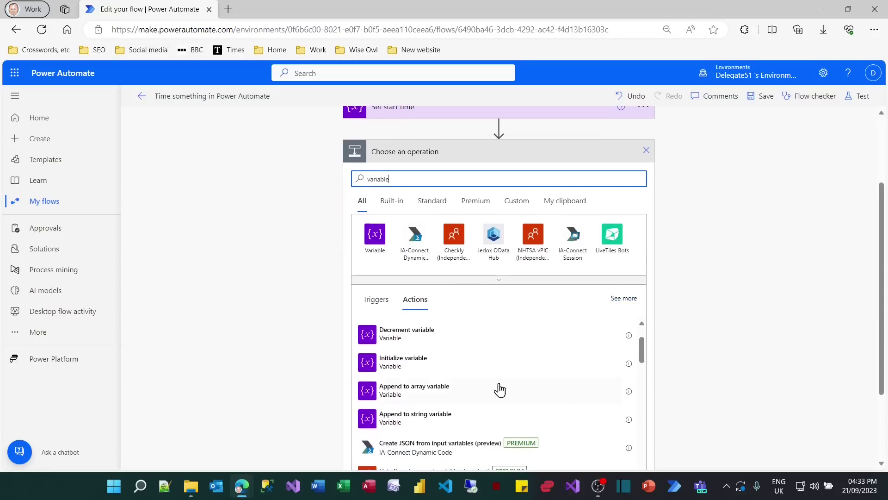
{"action": "left_click", "coordinate": [422, 369]}
Step: Rename the new step 'Set end time' and set its variable Name EndTime, Type String
{"action": "left_click", "coordinate": [648, 260]}
{"action": "left_click", "coordinate": [687, 298]}
{"action": "type", "text": "Set end time"}
{"action": "left_click", "coordinate": [541, 282]}
{"action": "type", "text": "Edn"}
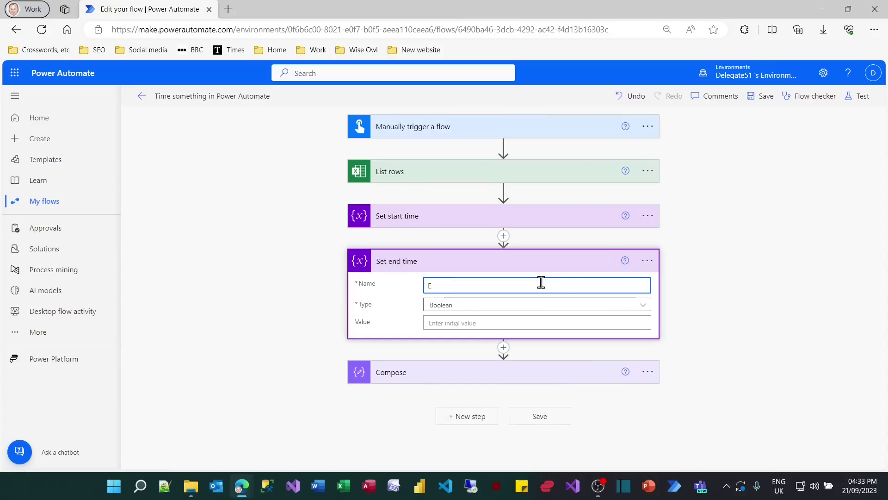
{"action": "left_click", "coordinate": [505, 307]}
{"action": "left_click", "coordinate": [451, 373]}
{"action": "left_click", "coordinate": [456, 323]}
{"action": "left_click", "coordinate": [754, 347]}
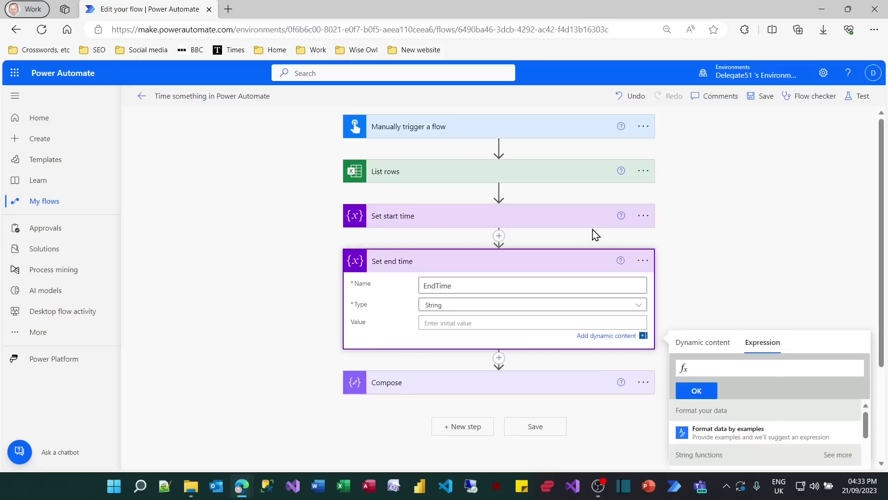
Step: Copy the StartTime expression from Set start time and paste it into EndTime's value expression
{"action": "left_click", "coordinate": [578, 227]}
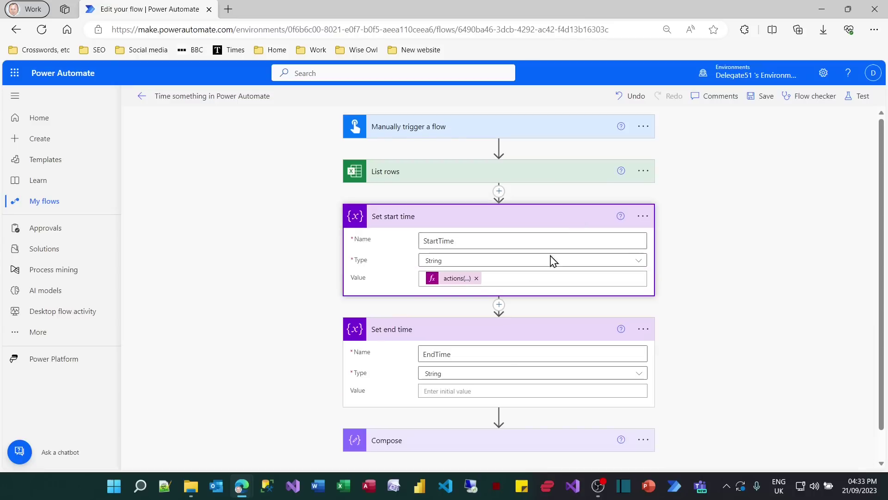
{"action": "left_click", "coordinate": [448, 279]}
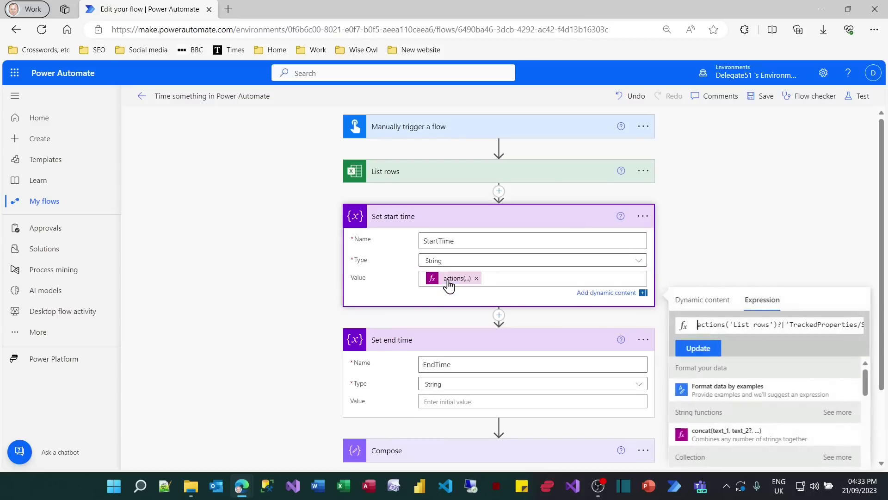
{"action": "triple_click", "coordinate": [726, 325]}
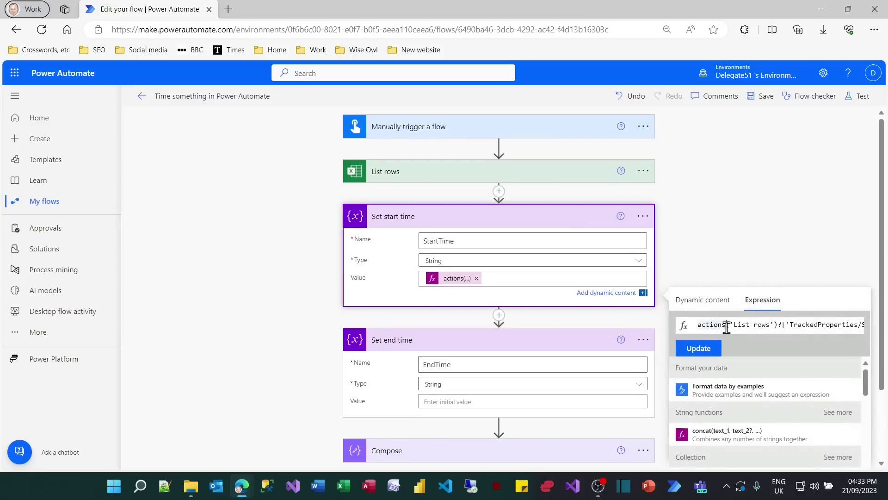
{"action": "left_click", "coordinate": [487, 402]}
{"action": "left_click", "coordinate": [772, 414]}
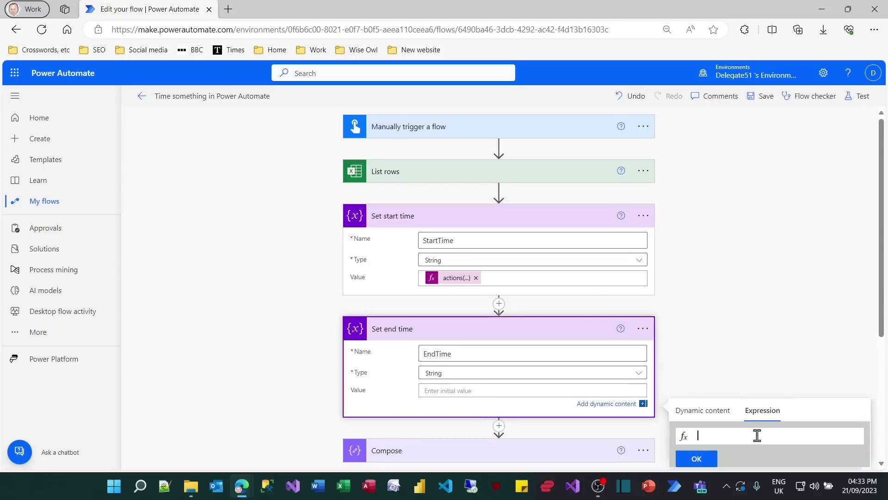
{"action": "key", "text": "ctrl+v"}
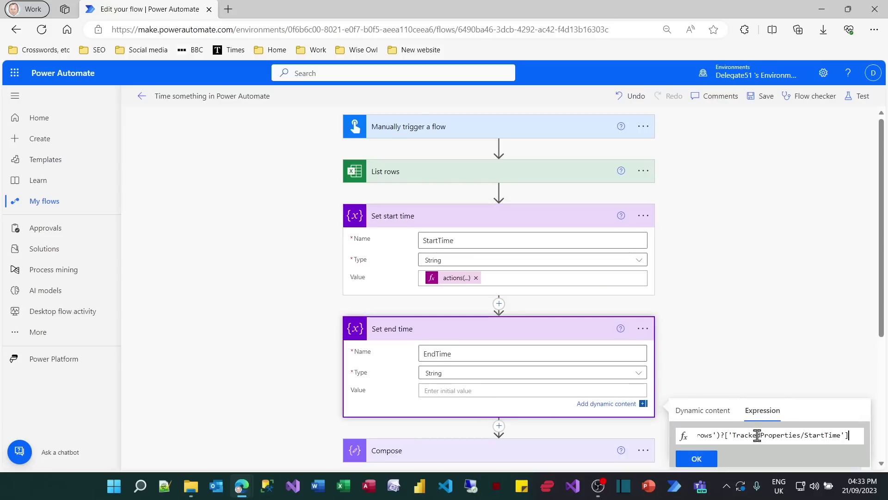
Step: Change List_rows to Set_start_time and StartTime to EndTime in the expression, then insert it
{"action": "key", "text": "Home"}
{"action": "double_click", "coordinate": [757, 435]}
{"action": "type", "text": "Set_start"}
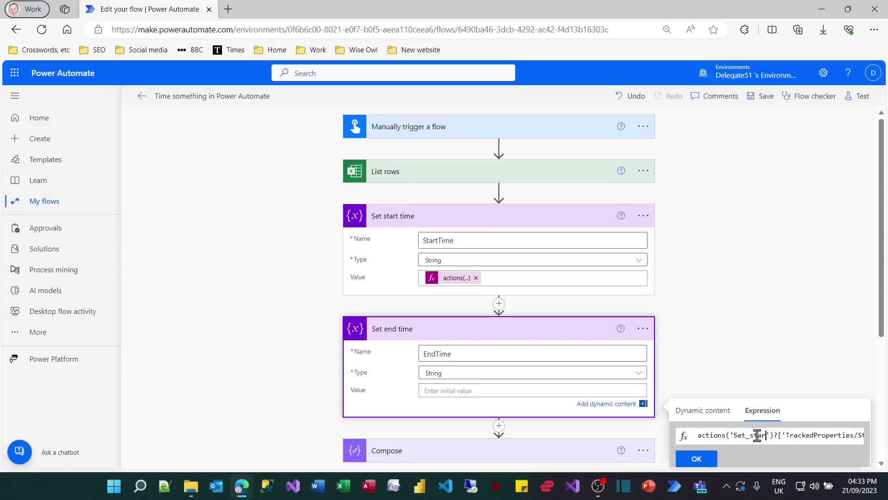
{"action": "type", "text": "_time"}
{"action": "key", "text": "End"}
{"action": "key", "text": "ctrl+shift+Left"}
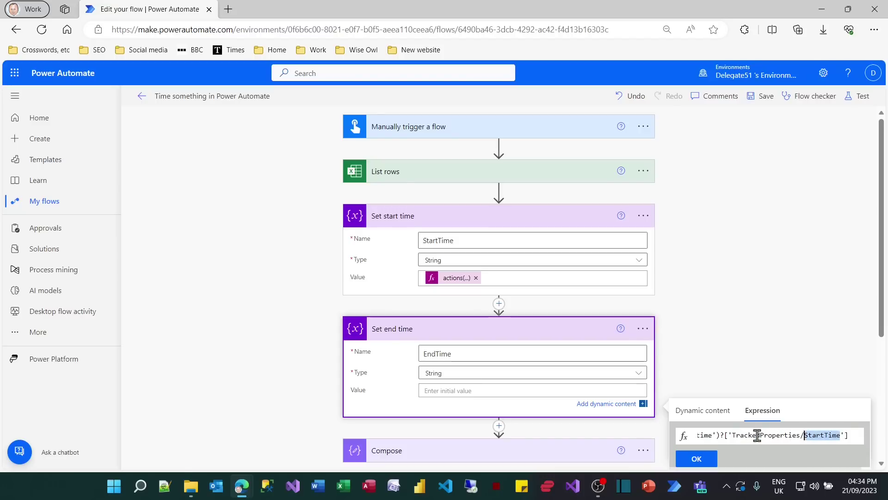
{"action": "type", "text": "Edn"}
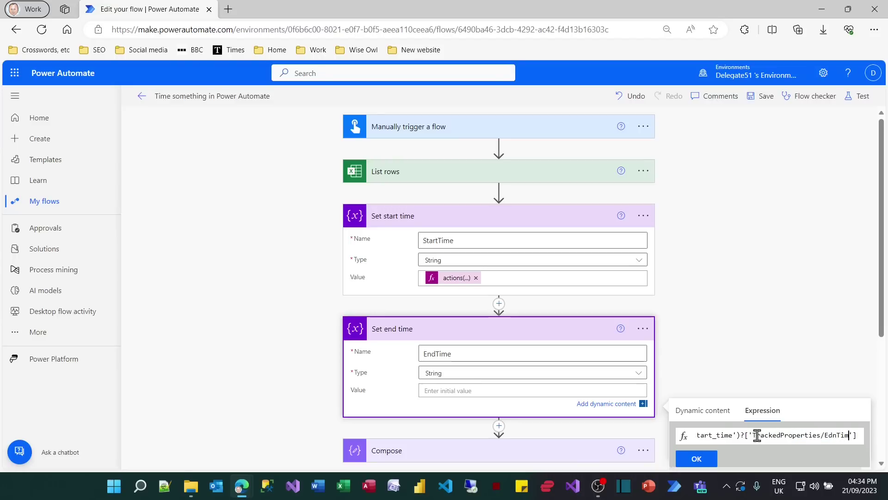
{"action": "type", "text": "dTime"}
{"action": "left_click", "coordinate": [697, 459]}
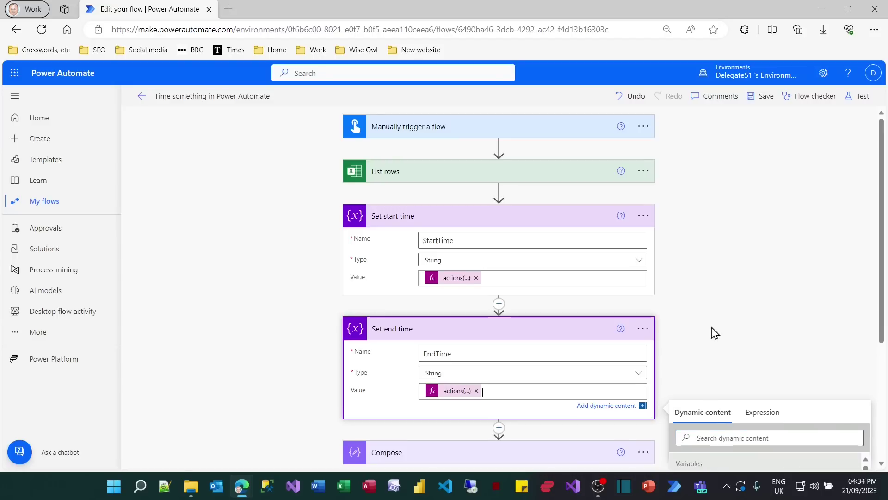
Step: Append 'End time:' with the EndTime dynamic variable to the Compose inputs and save the flow
{"action": "left_click", "coordinate": [501, 278]}
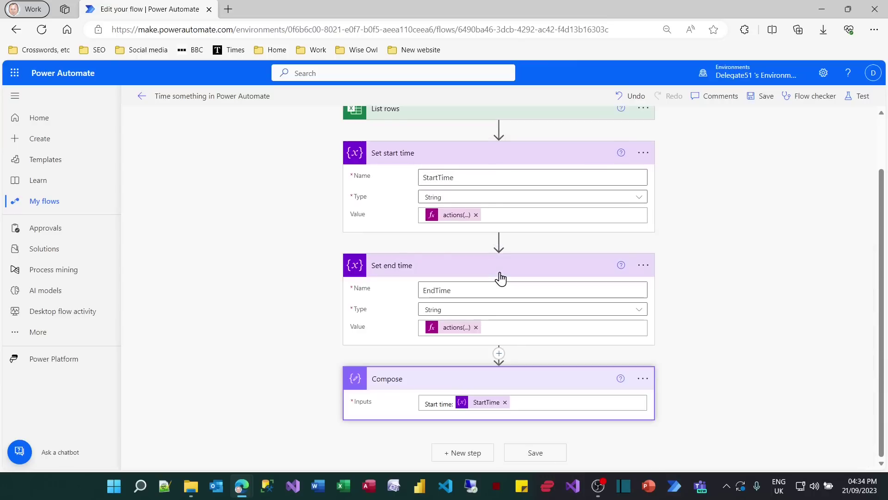
{"action": "left_click", "coordinate": [535, 405]}
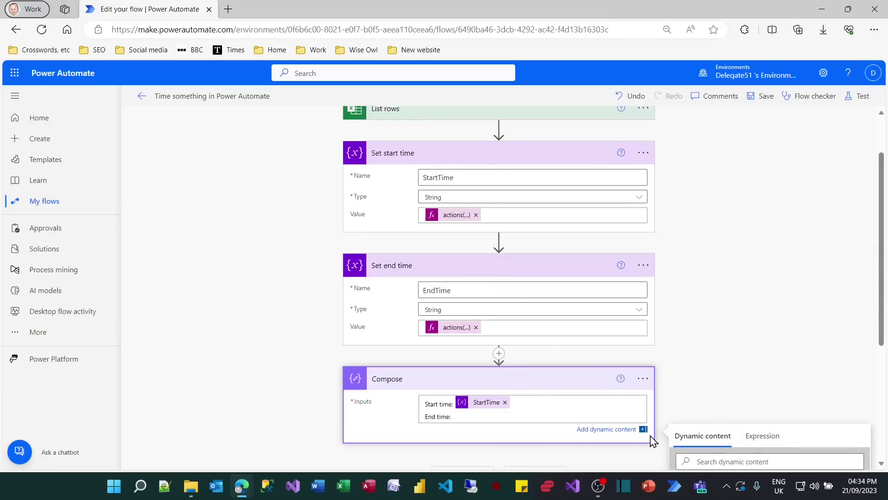
{"action": "left_click", "coordinate": [707, 348]}
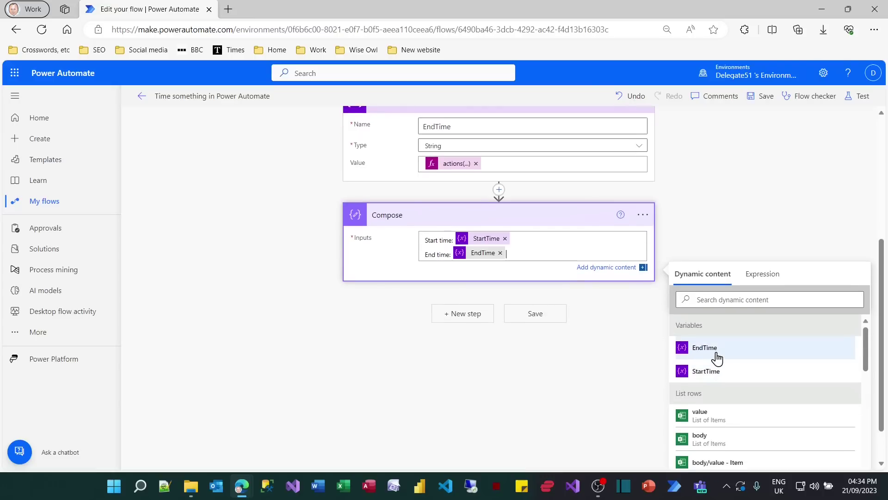
{"action": "left_click", "coordinate": [574, 390]}
{"action": "left_click", "coordinate": [543, 461]}
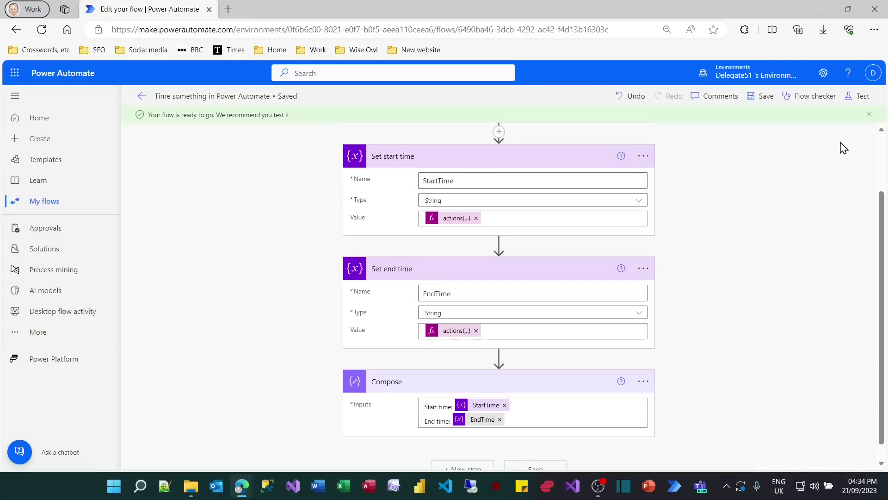
Step: Run a manual test and open Compose, showing start 15:34:24.6156584Z and end 15:34:24.6862711Z
{"action": "left_click", "coordinate": [859, 96]}
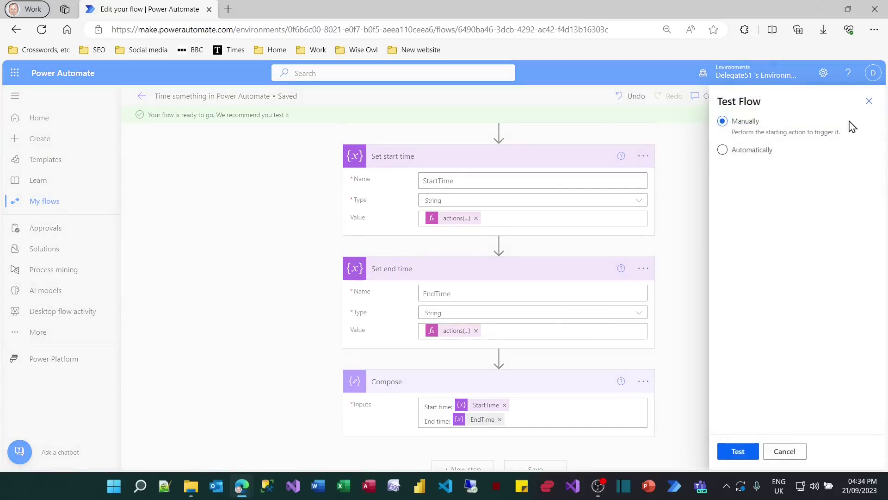
{"action": "left_click", "coordinate": [740, 453]}
{"action": "left_click", "coordinate": [742, 453]}
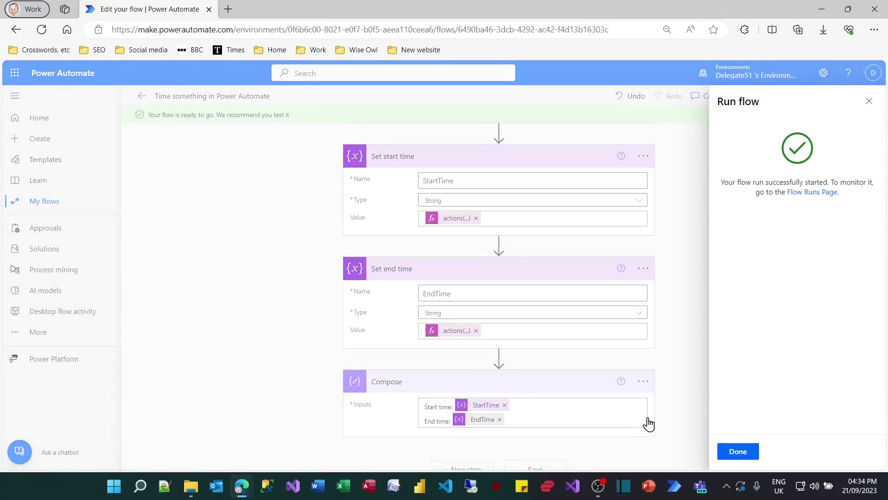
{"action": "left_click", "coordinate": [739, 452]}
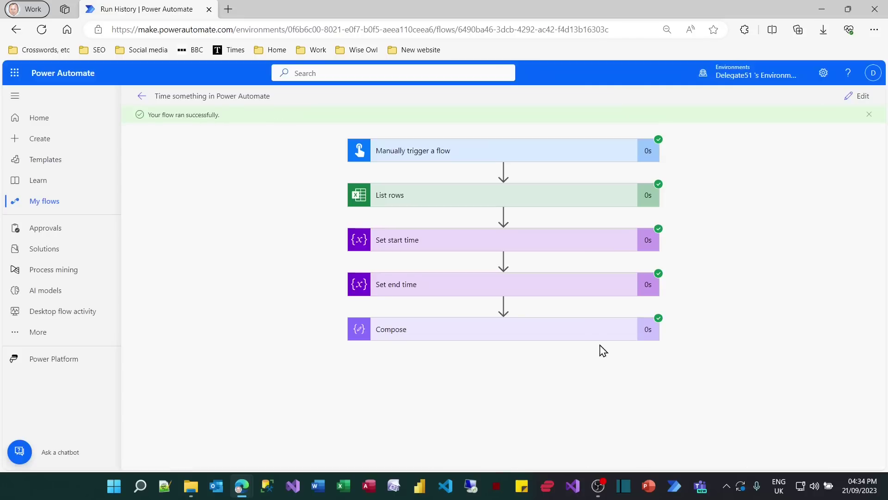
{"action": "left_click", "coordinate": [594, 336]}
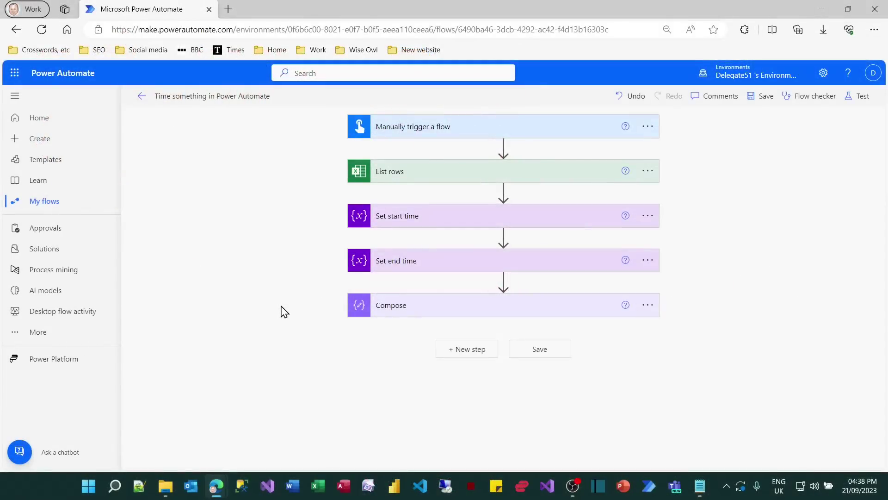
Step: After Set end time, add an Initialize variable step named Difference of type Integer
{"action": "mouse_move", "coordinate": [502, 288]}
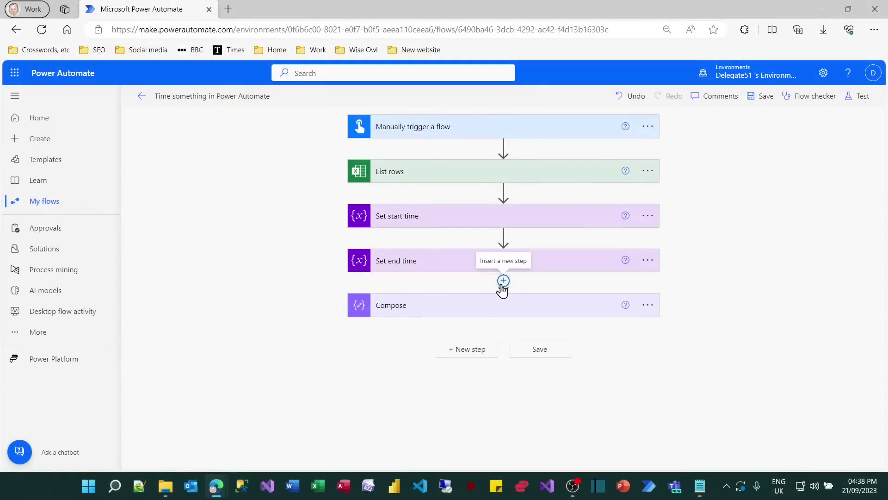
{"action": "left_click", "coordinate": [503, 281]}
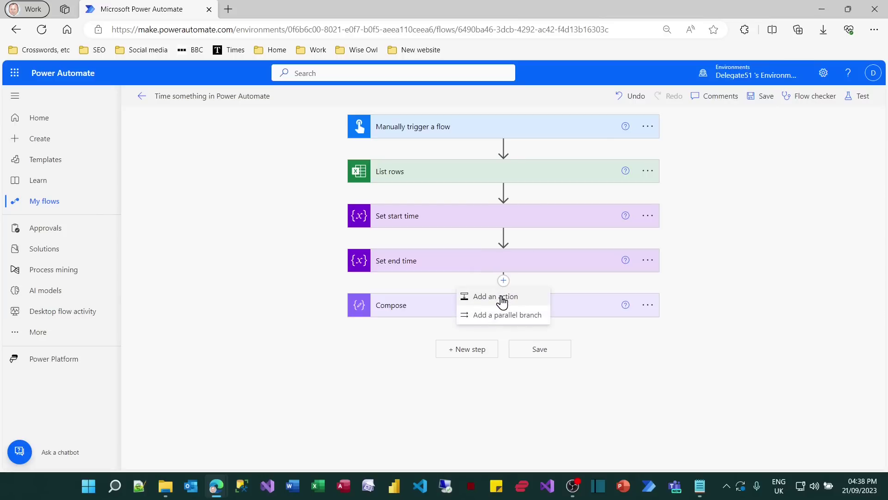
{"action": "left_click", "coordinate": [502, 299]}
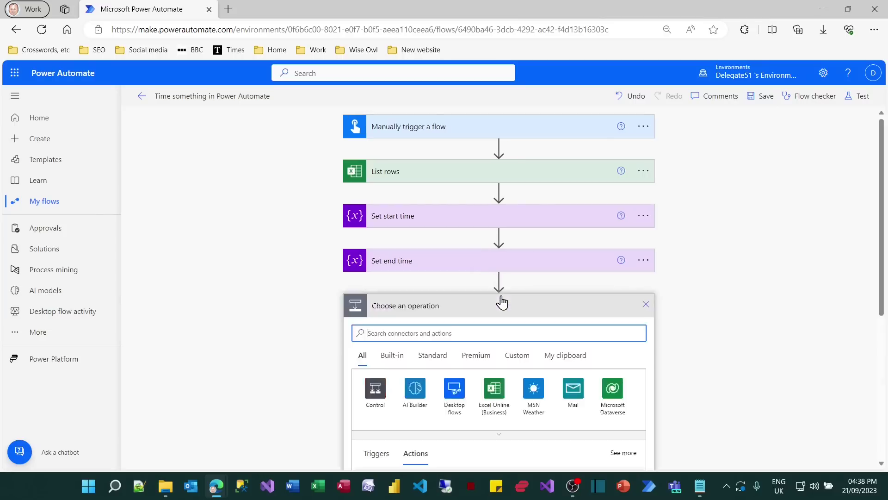
{"action": "type", "text": "varaiab"}
{"action": "key", "text": "BackSpace"}
{"action": "type", "text": "able"}
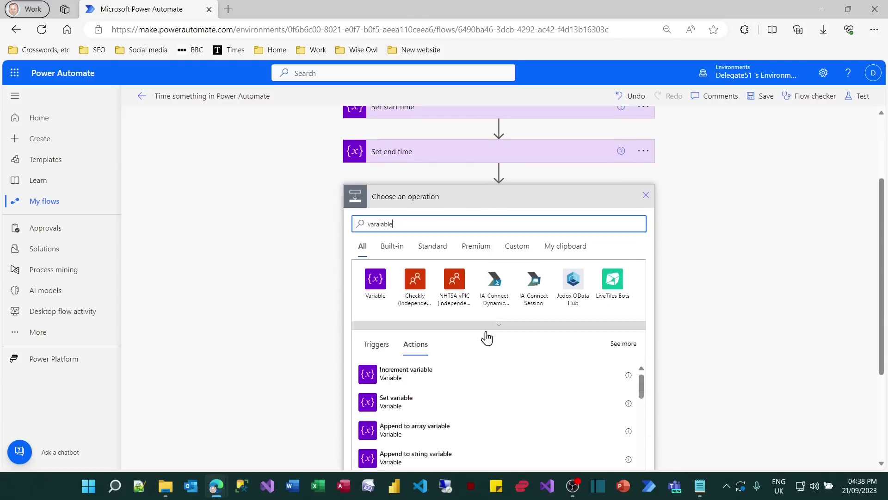
{"action": "scroll", "coordinate": [413, 407], "scroll_direction": "down", "scroll_amount": 1}
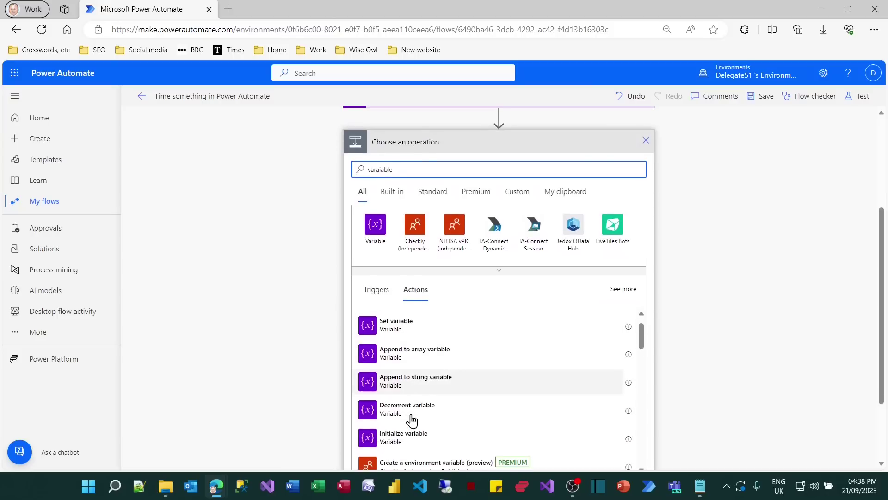
{"action": "left_click", "coordinate": [410, 436]}
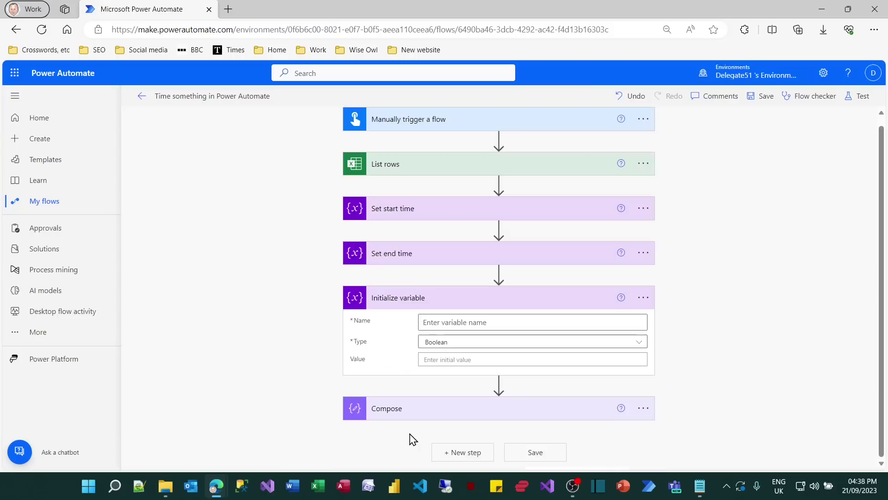
{"action": "left_click", "coordinate": [461, 323]}
{"action": "type", "text": "Difference"}
{"action": "left_click", "coordinate": [462, 342]}
{"action": "left_click", "coordinate": [456, 377]}
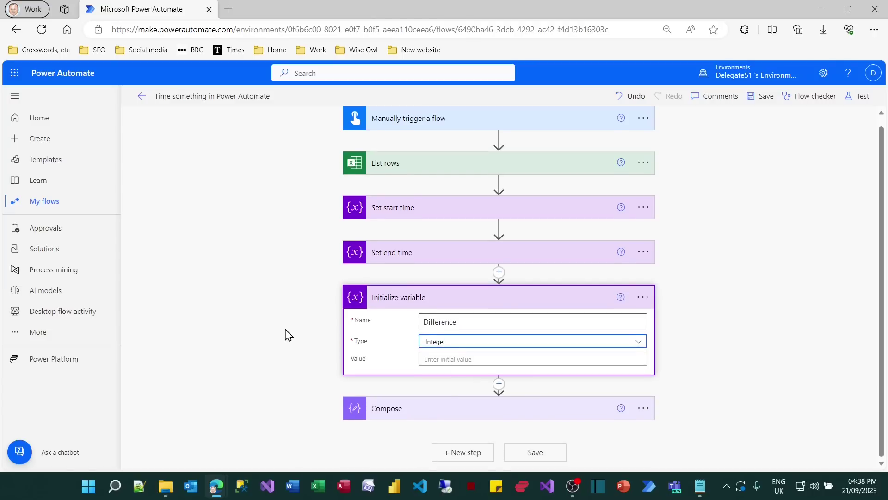
Step: Bring up the prepared ticks-subtraction expression in Notepad and enlarge the text
{"action": "left_click", "coordinate": [701, 494]}
{"action": "left_click", "coordinate": [588, 381]}
{"action": "key", "text": "ctrl+plus"}
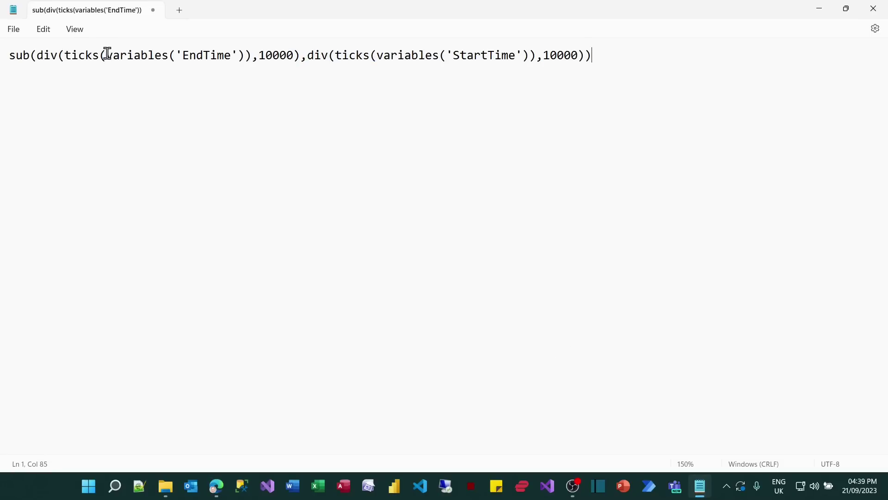
Step: Walk through the parts of the sub/div/ticks expression for EndTime and StartTime in Notepad
{"action": "left_click_drag", "start_coordinate": [106, 55], "coordinate": [244, 55]}
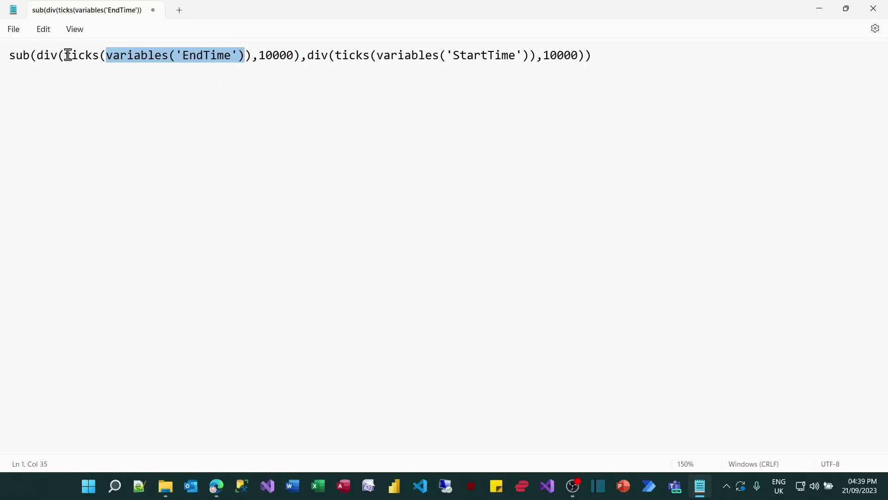
{"action": "left_click_drag", "start_coordinate": [67, 55], "coordinate": [245, 55]}
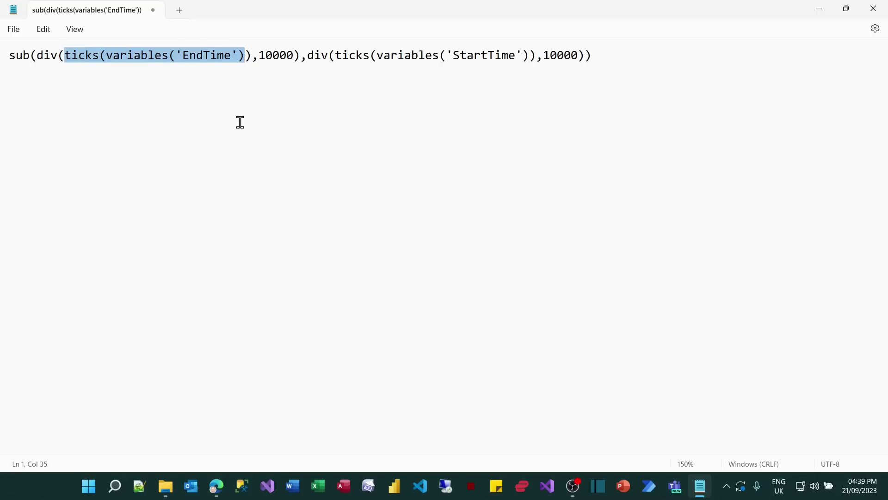
{"action": "left_click", "coordinate": [37, 55]}
{"action": "left_click", "coordinate": [299, 56], "text": "shift"}
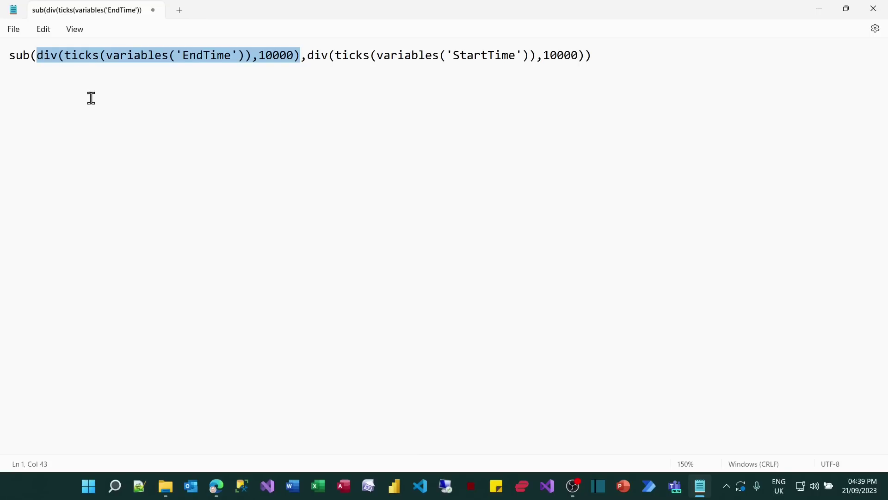
{"action": "left_click", "coordinate": [306, 55]}
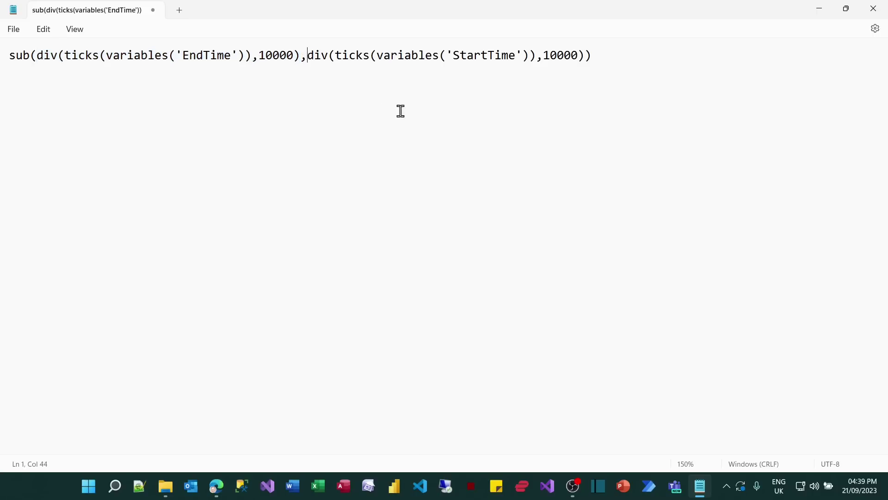
{"action": "left_click", "coordinate": [585, 55], "text": "shift"}
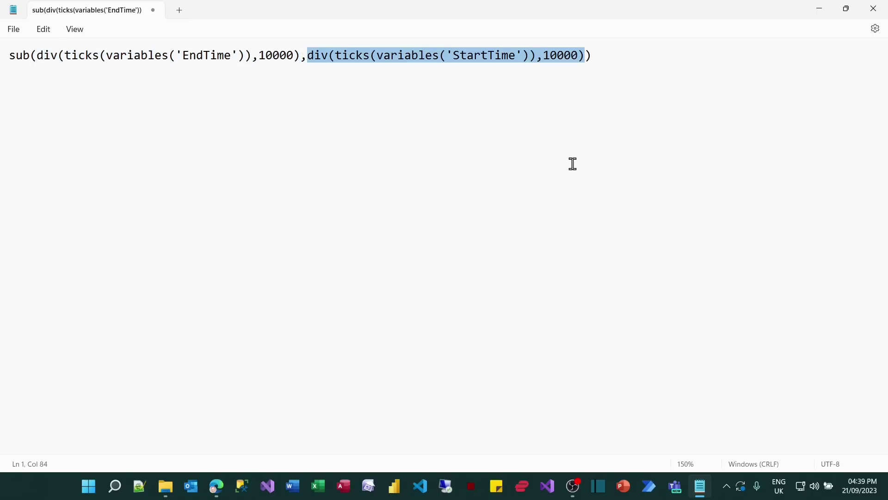
{"action": "double_click", "coordinate": [20, 56]}
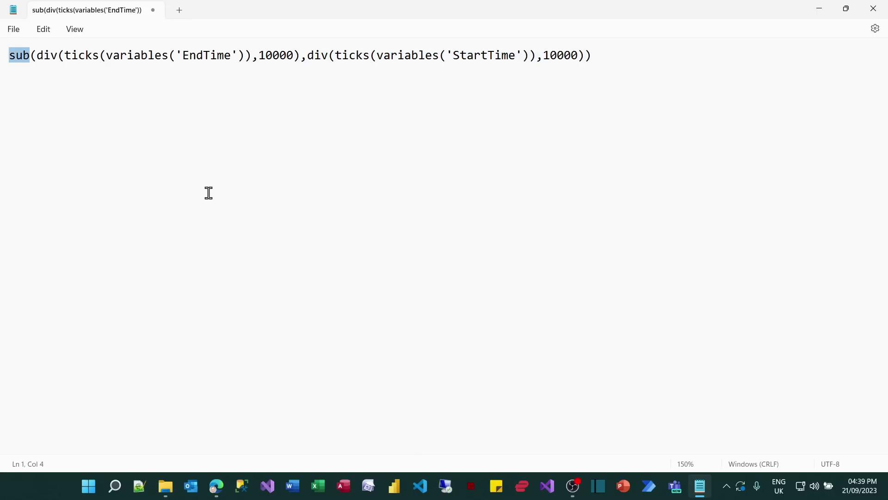
Step: Copy the entire expression and return to Difference's value field in Power Automate
{"action": "left_click_drag", "start_coordinate": [591, 55], "coordinate": [7, 55]}
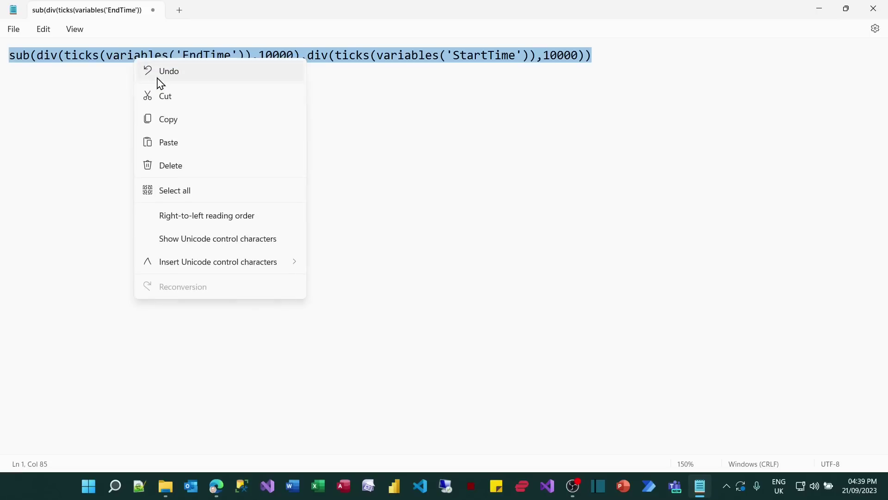
{"action": "left_click", "coordinate": [170, 124]}
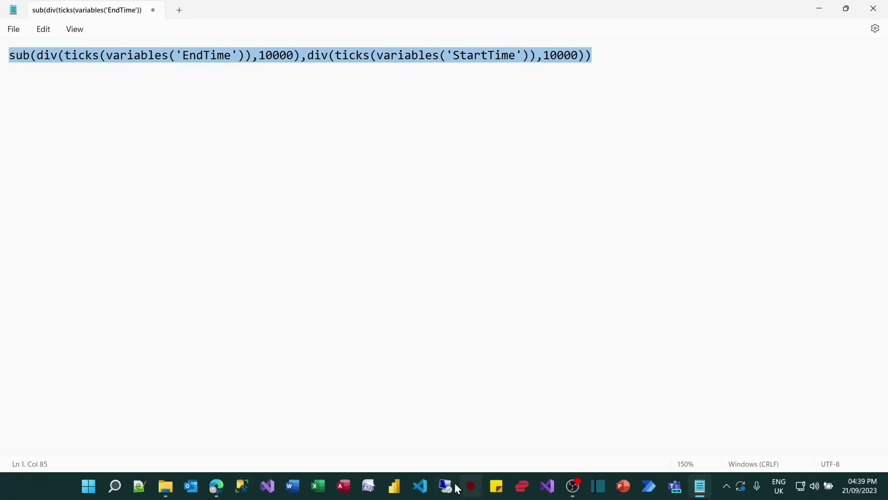
{"action": "mouse_move", "coordinate": [217, 487]}
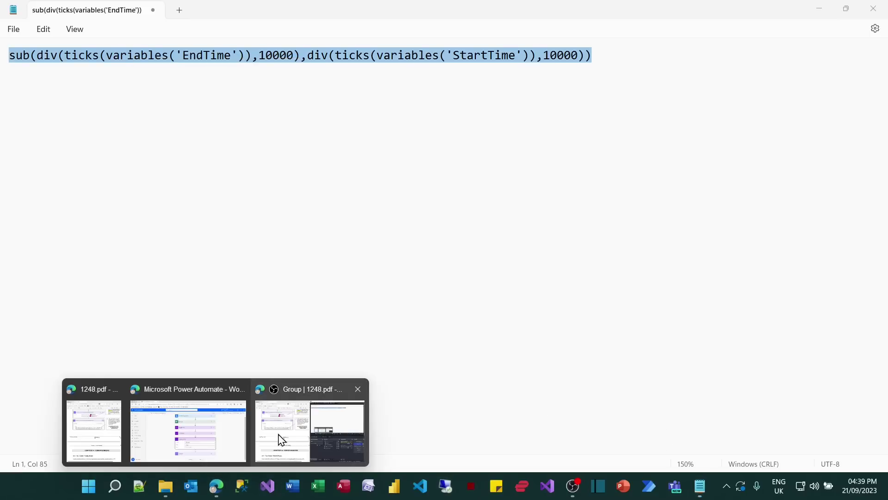
{"action": "left_click", "coordinate": [225, 422]}
{"action": "left_click", "coordinate": [479, 359]}
Step: Set Difference's value to the pasted sub(...) expression
{"action": "left_click", "coordinate": [761, 378]}
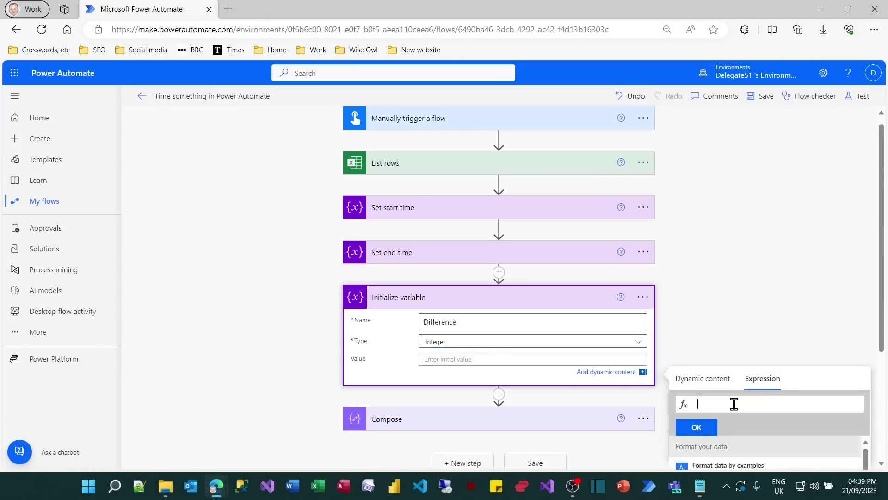
{"action": "key", "text": "ctrl+v"}
{"action": "left_click", "coordinate": [696, 426]}
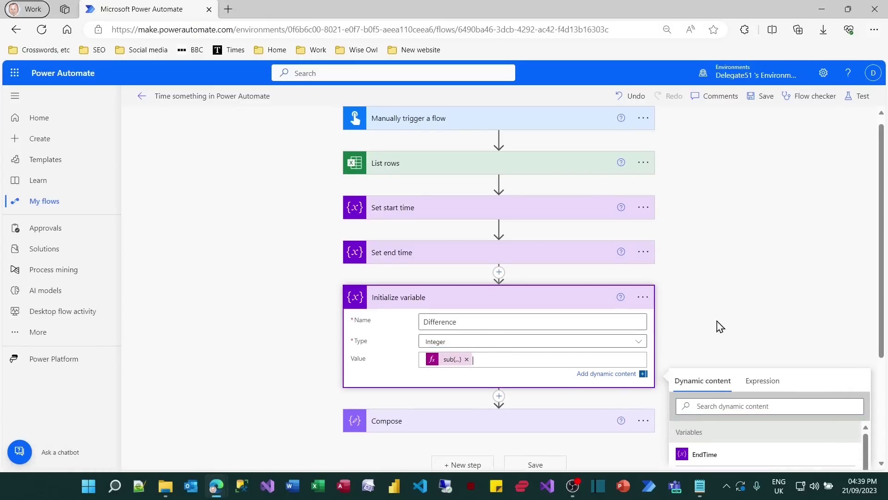
Step: Add 'Time taken: Difference milliseconds' as a new Compose line and save the flow
{"action": "left_click", "coordinate": [467, 317]}
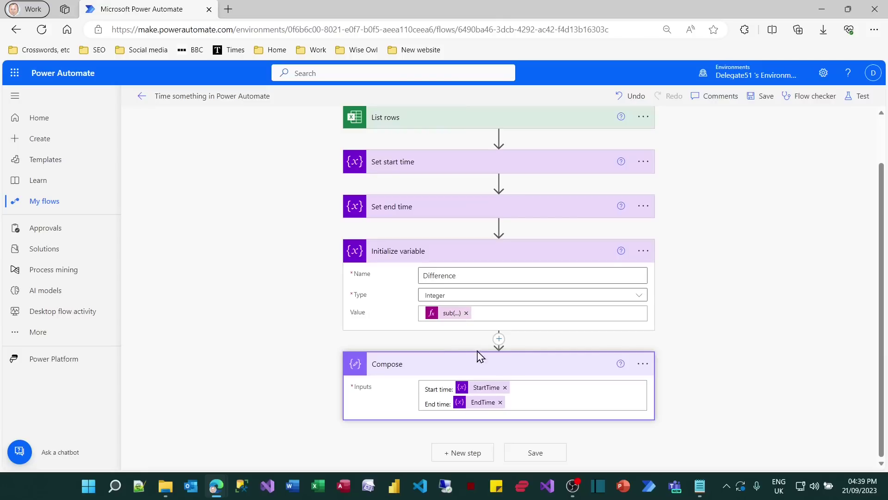
{"action": "left_click", "coordinate": [528, 400]}
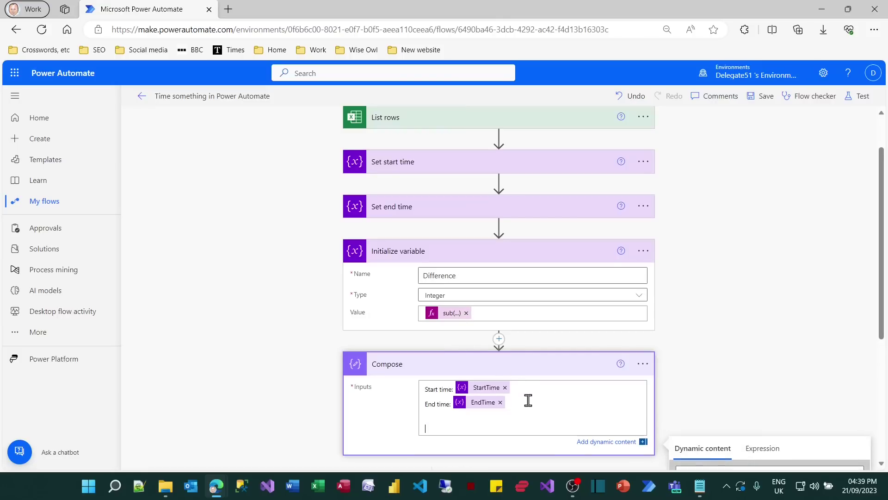
{"action": "type", "text": "Time taken:"}
{"action": "scroll", "coordinate": [818, 353], "scroll_direction": "down", "scroll_amount": 3}
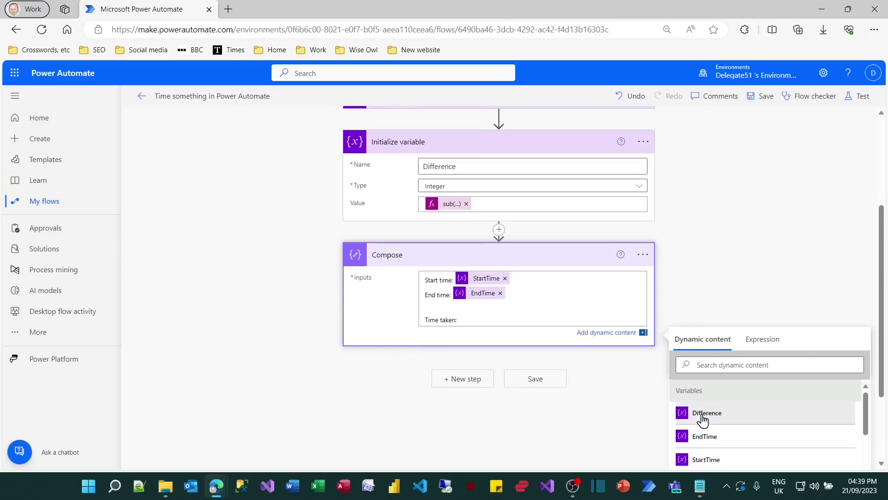
{"action": "left_click", "coordinate": [703, 419]}
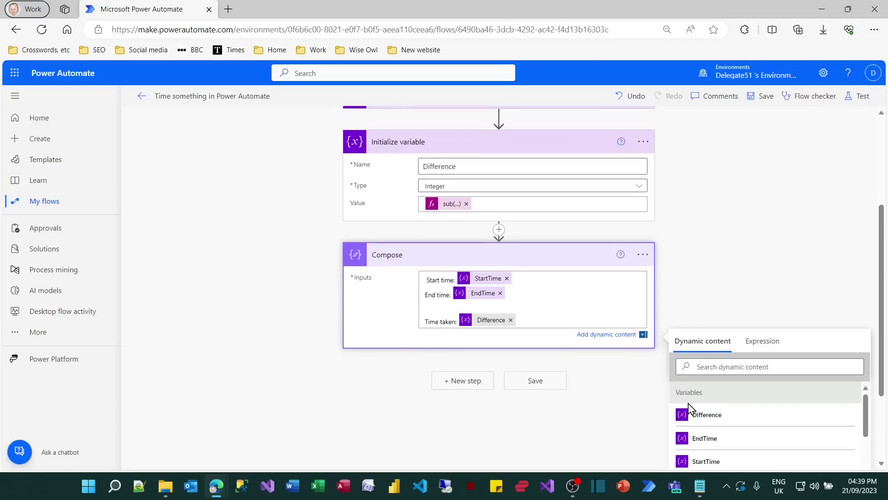
{"action": "key", "text": "BackSpace"}
{"action": "left_click", "coordinate": [577, 320]}
{"action": "type", "text": "milliseconds"}
{"action": "left_click", "coordinate": [532, 387]}
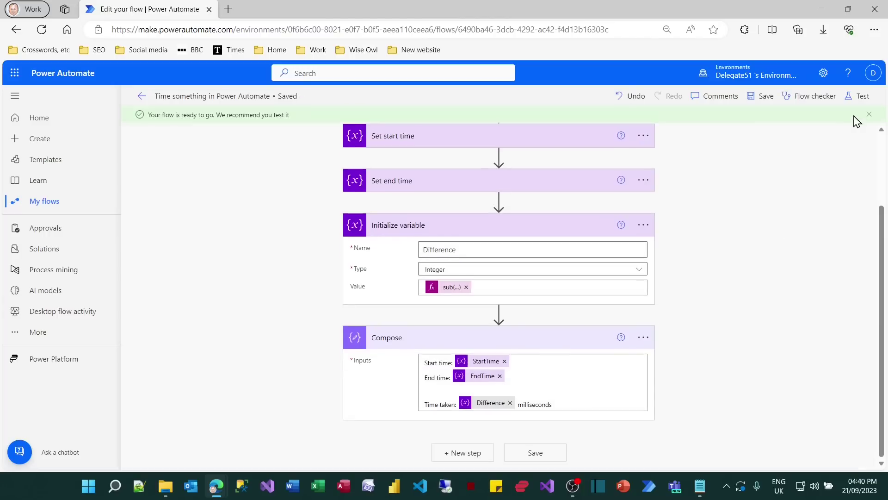
Step: Run a manually triggered test of the flow
{"action": "left_click", "coordinate": [862, 102]}
{"action": "left_click", "coordinate": [746, 131]}
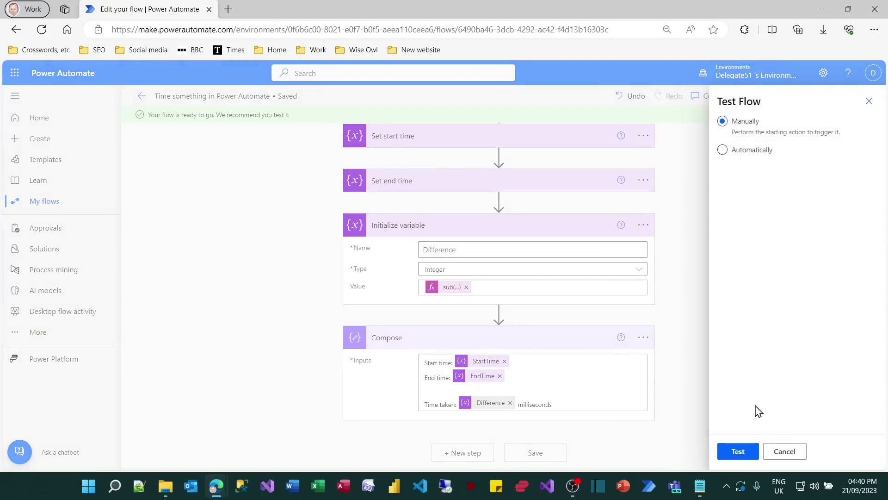
{"action": "left_click", "coordinate": [739, 451]}
{"action": "left_click", "coordinate": [739, 452]}
{"action": "left_click", "coordinate": [739, 452]}
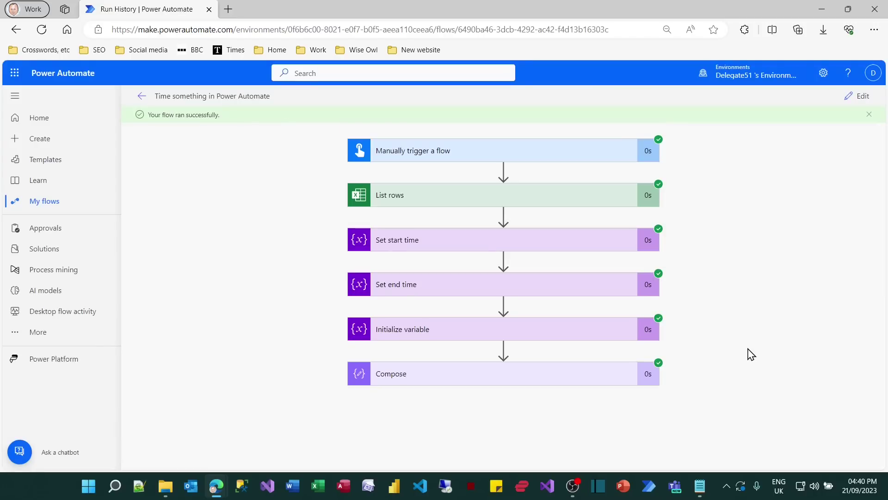
Step: Expand the Compose step's output, showing 'Time taken: 55 milliseconds'
{"action": "left_click", "coordinate": [625, 377]}
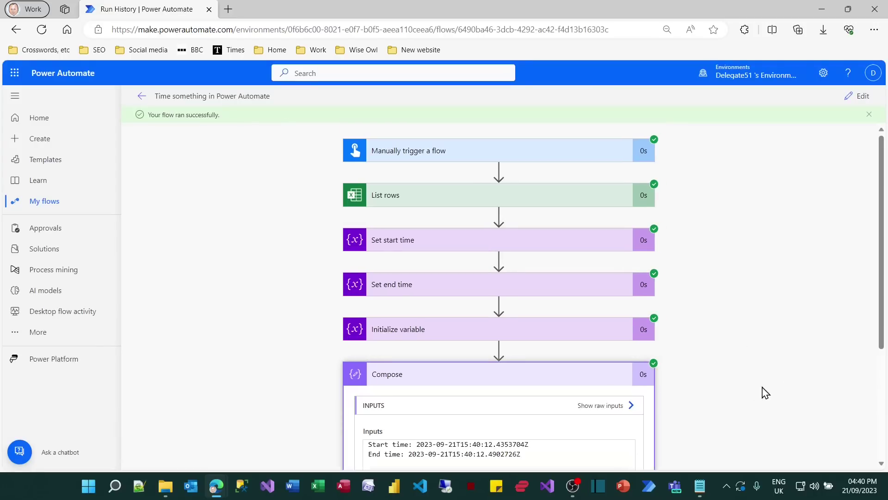
{"action": "scroll", "coordinate": [771, 395], "scroll_direction": "down", "scroll_amount": 3}
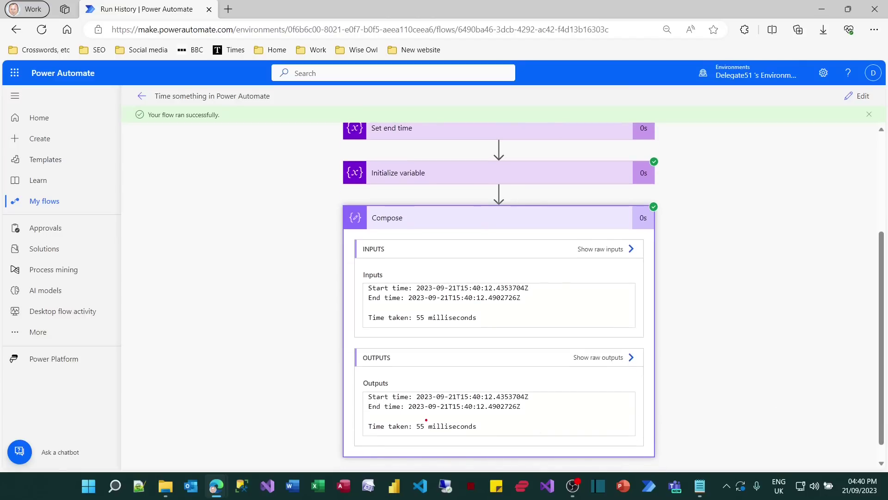
{"action": "mouse_move", "coordinate": [413, 420]}
{"action": "left_mouse_down"}
{"action": "mouse_move", "coordinate": [505, 438]}
{"action": "mouse_move", "coordinate": [491, 435]}
{"action": "left_mouse_up"}
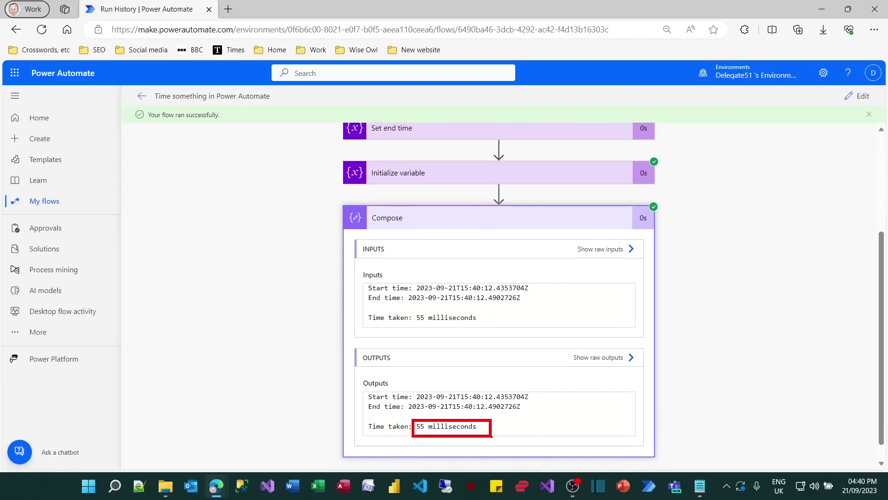
{"action": "key", "text": "Escape"}
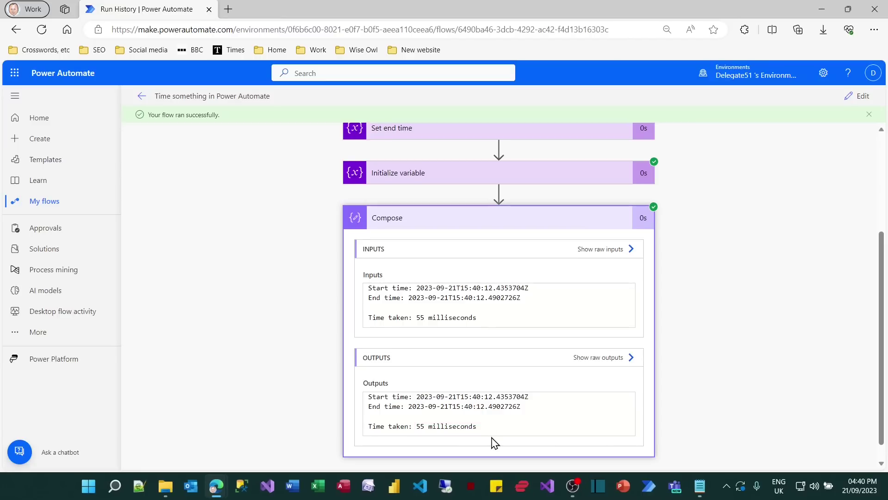
{"action": "scroll", "coordinate": [494, 442], "scroll_direction": "down", "scroll_amount": 1}
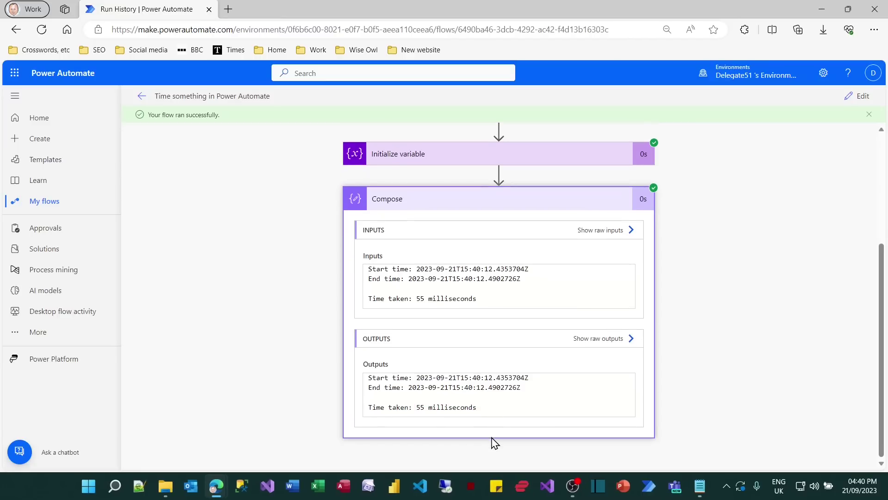